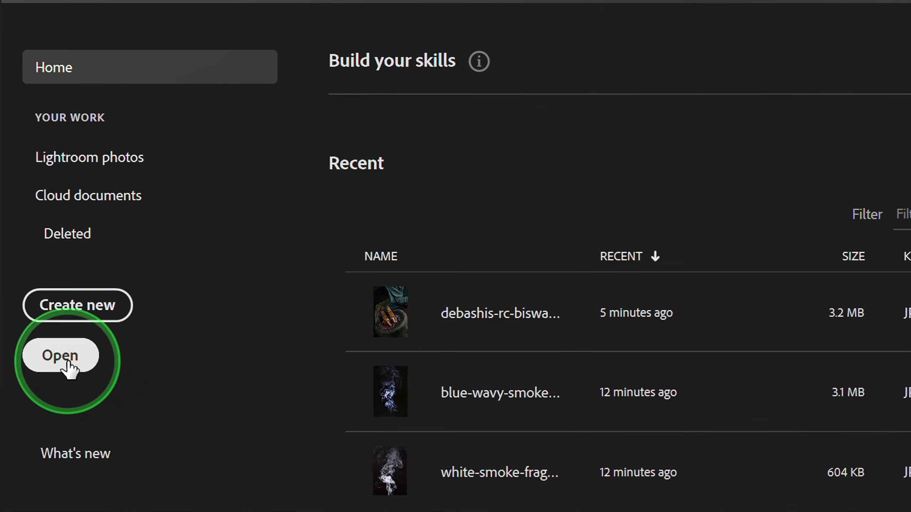
Open blue-wavy-smoke-black-background.jpg from the Home screen
left_click(65, 361)
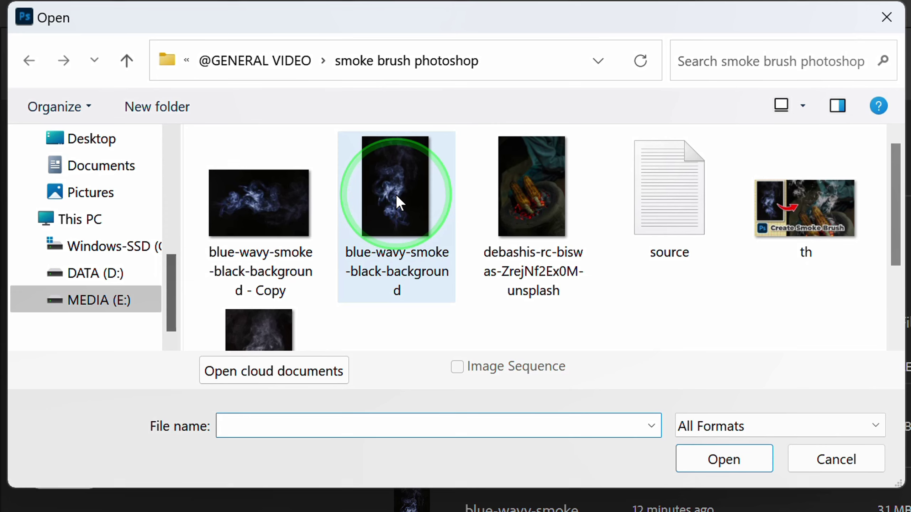
left_click(389, 166)
left_click(729, 460)
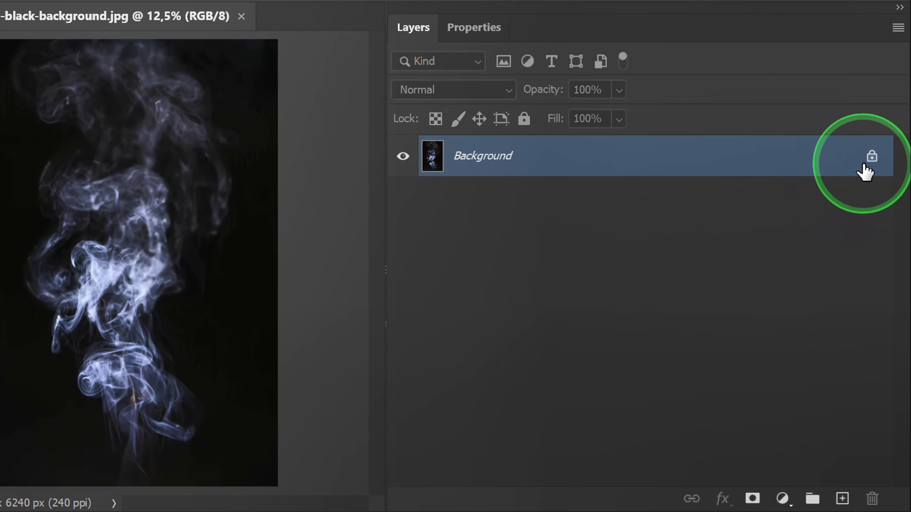
Unlock the Background as Layer 0 and crop the left, right and bottom to a 2816 × 5984 px strip
left_click(871, 156)
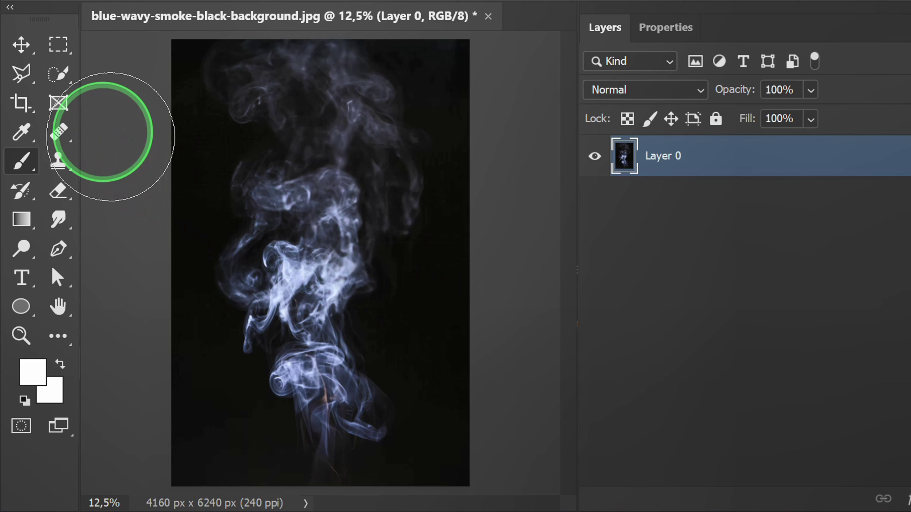
left_click(2, 102)
left_click(108, 102)
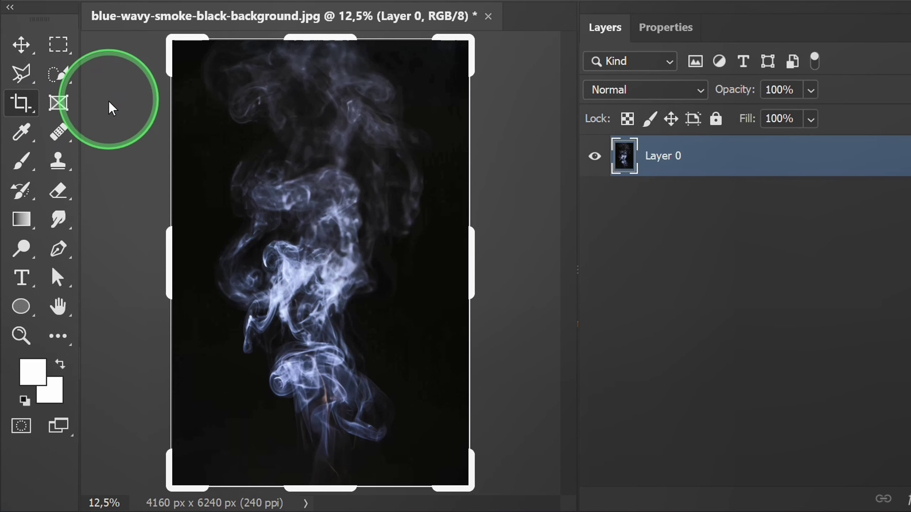
left_click_drag(168, 255, 187, 255)
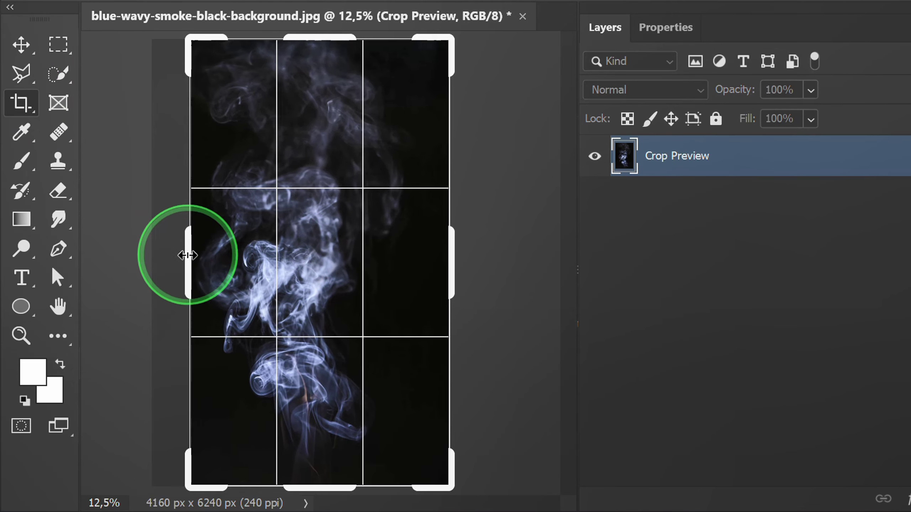
left_click_drag(448, 273, 428, 273)
left_click_drag(333, 486, 334, 452)
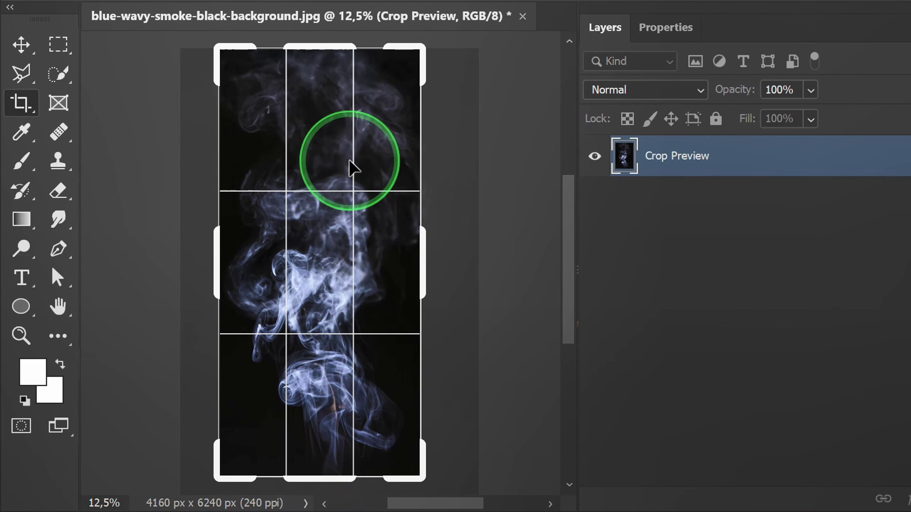
key("Return")
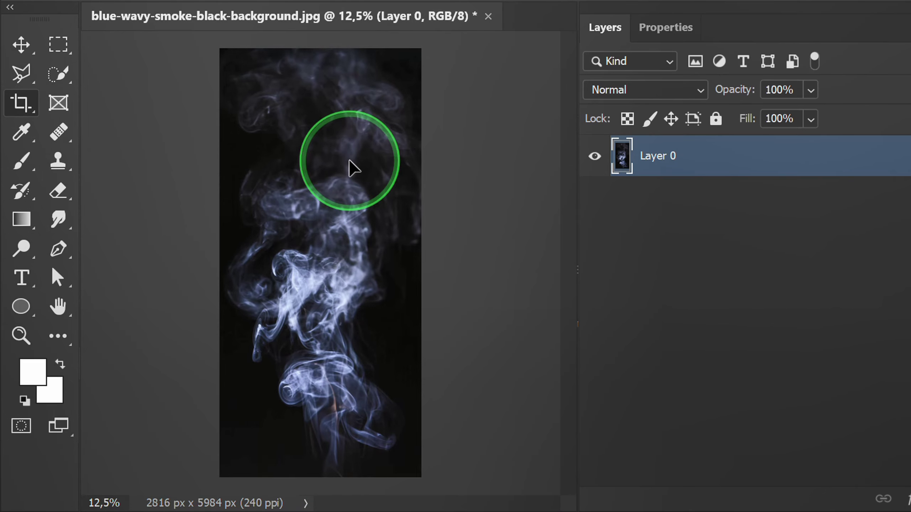
key("v")
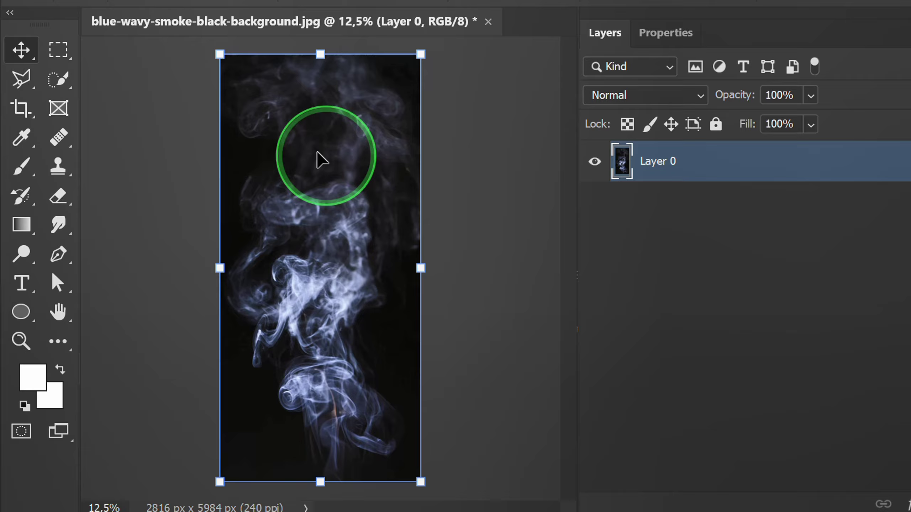
Desaturate the smoke, apply Auto Contrast, and invert it to black smoke on white
left_click(109, 13)
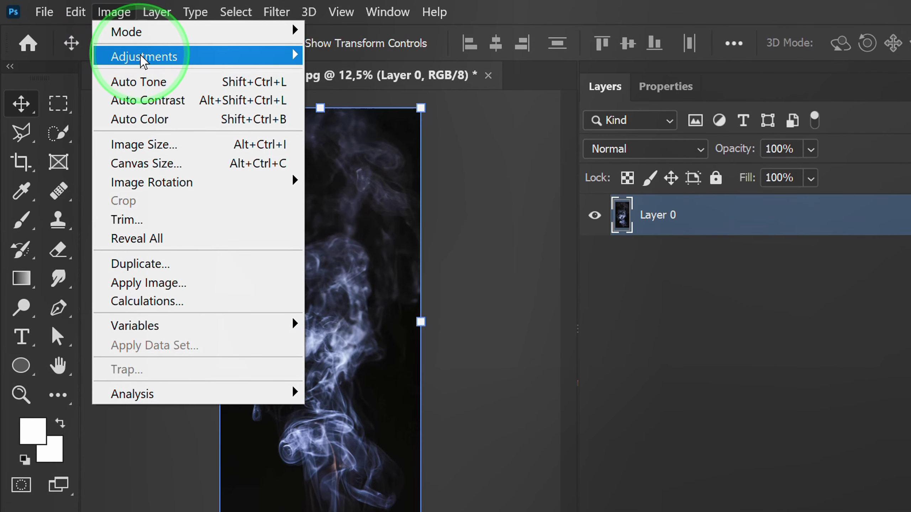
mouse_move(141, 57)
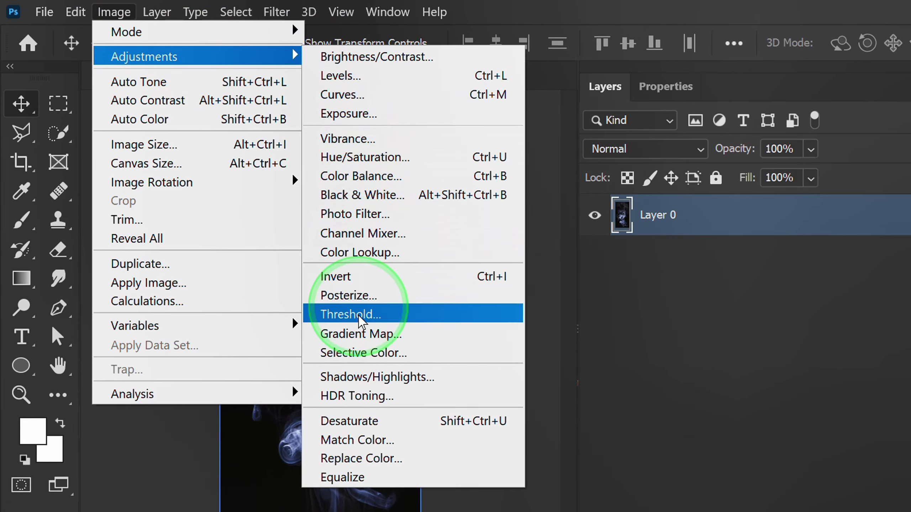
left_click(393, 427)
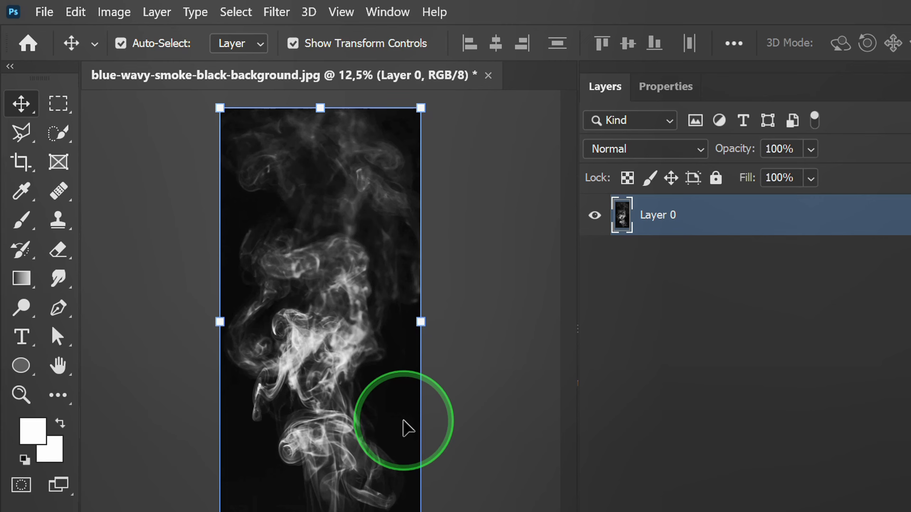
left_click(114, 11)
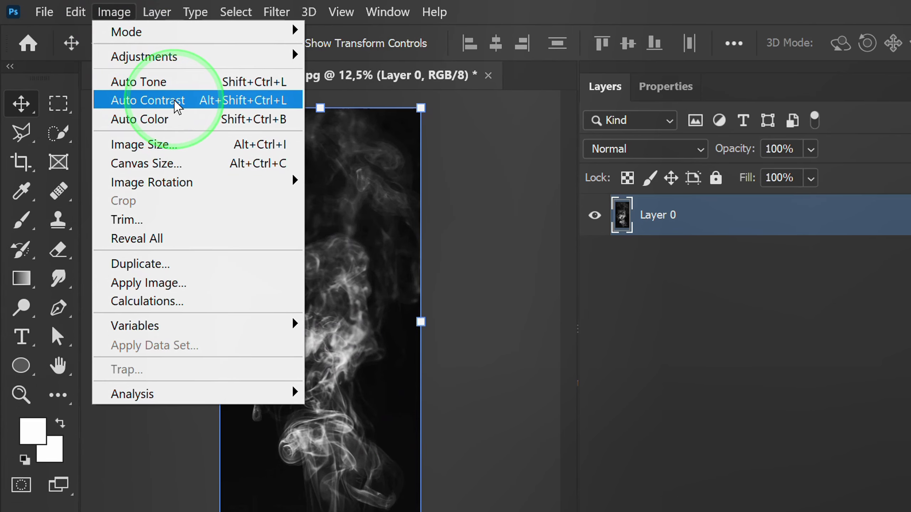
left_click(165, 102)
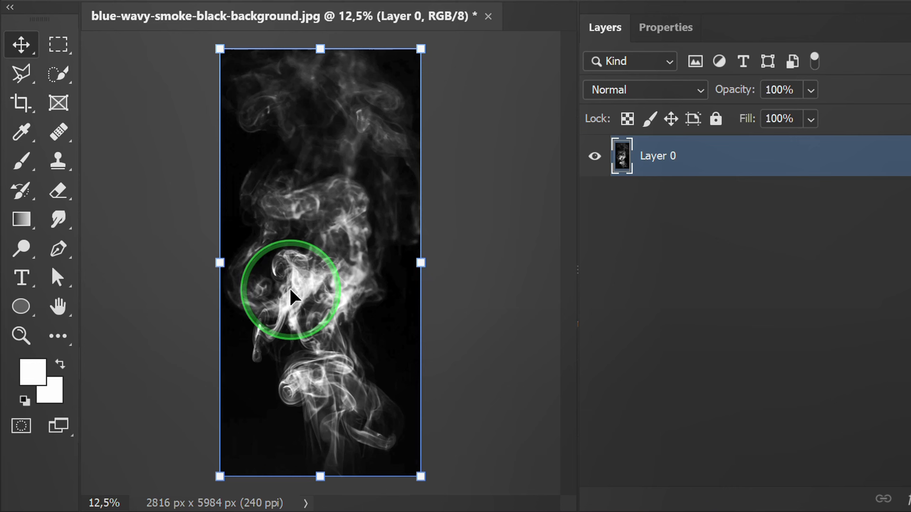
key("ctrl+i")
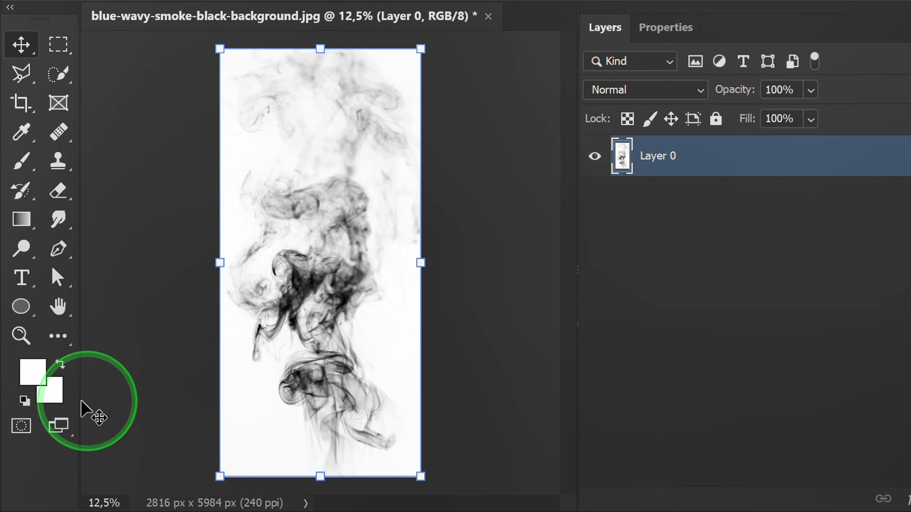
Set up a white Brush at 50% opacity with 8% hardness
left_click(33, 373)
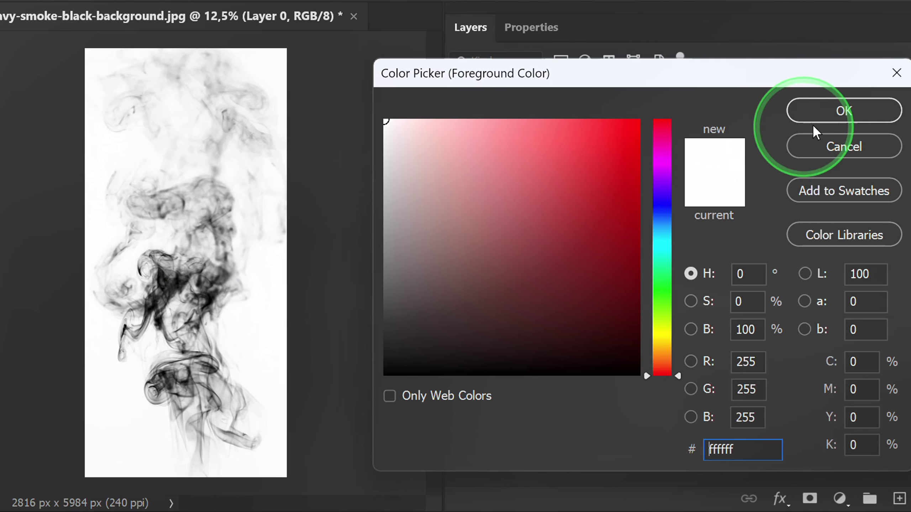
left_click(910, 112)
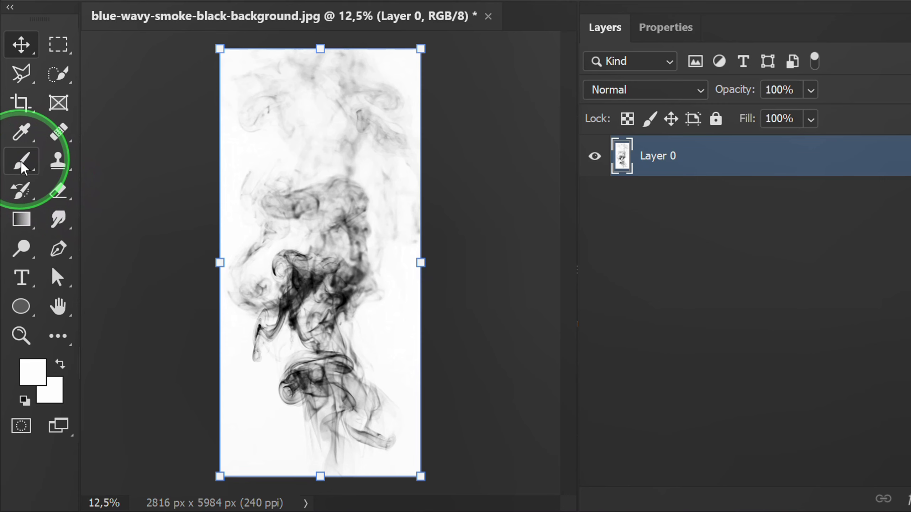
left_click(20, 161)
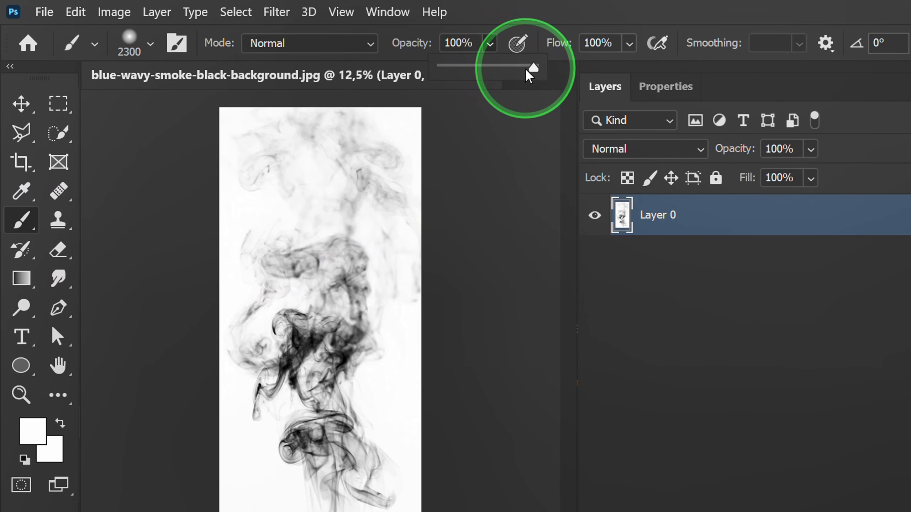
left_click(474, 43)
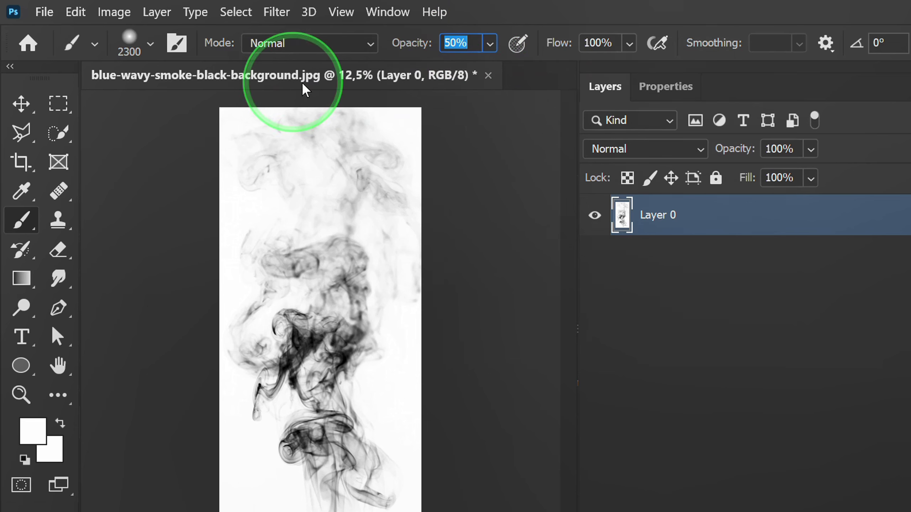
left_click(151, 44)
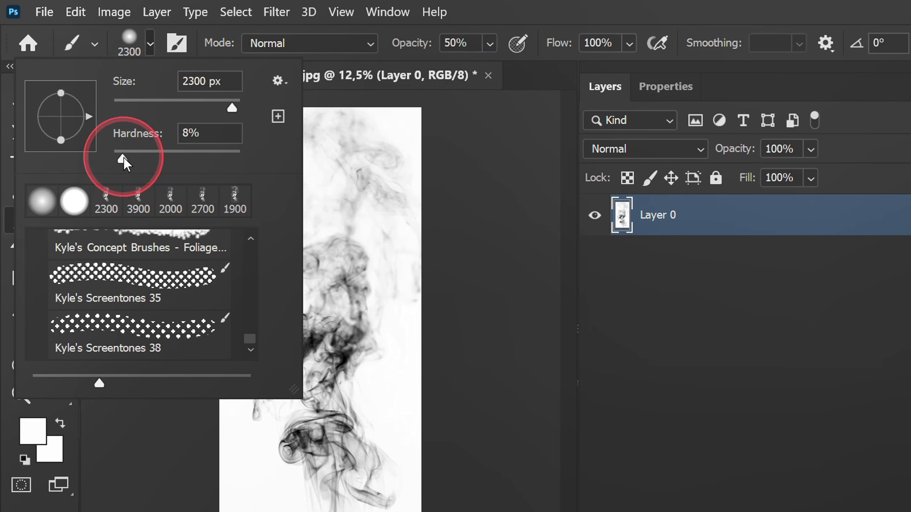
left_click(150, 44)
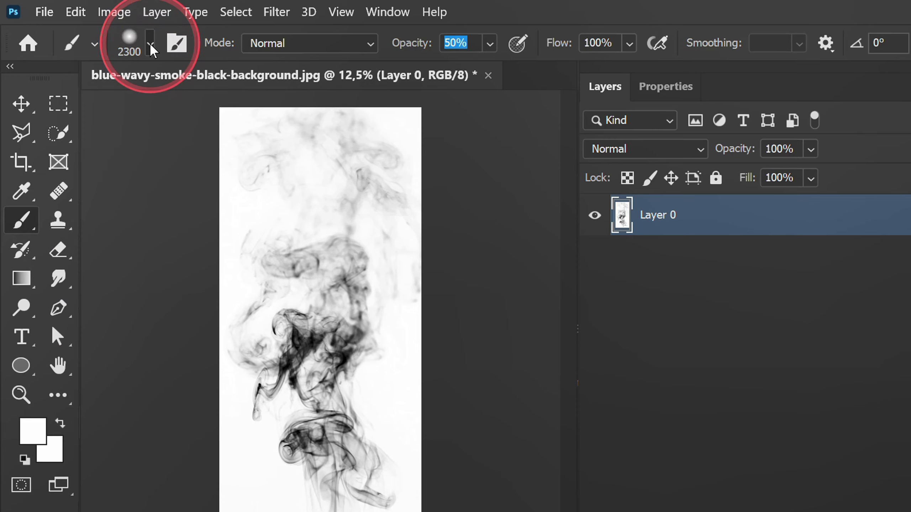
Shrink the brush tip down to about 1000 px
scroll(264, 112, "up", 2)
scroll(264, 112, "up", 2)
key("bracketleft")
key("bracketleft")
key("bracketleft")
key("bracketleft")
key("bracketleft")
key("bracketleft")
key("bracketleft")
key("bracketleft")
key("bracketleft")
key("bracketleft")
key("bracketleft")
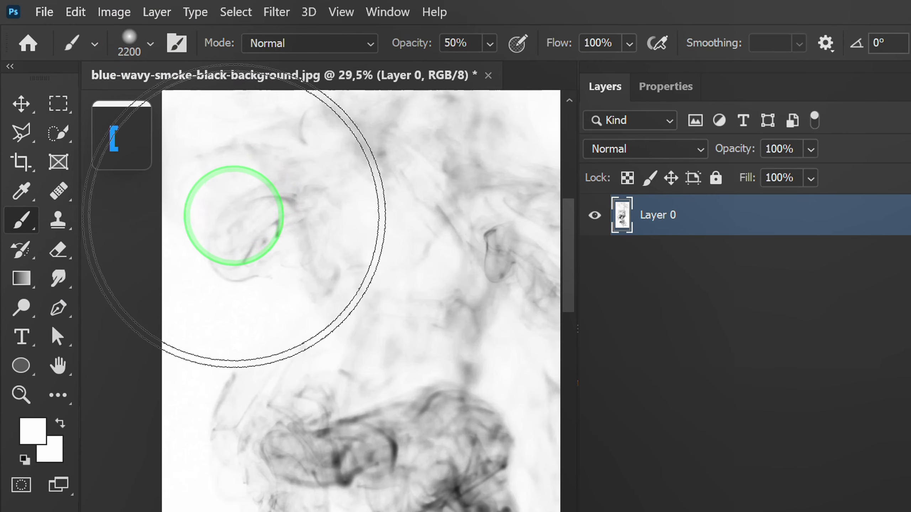
key("bracketleft")
key("bracketleft")
key("bracketleft")
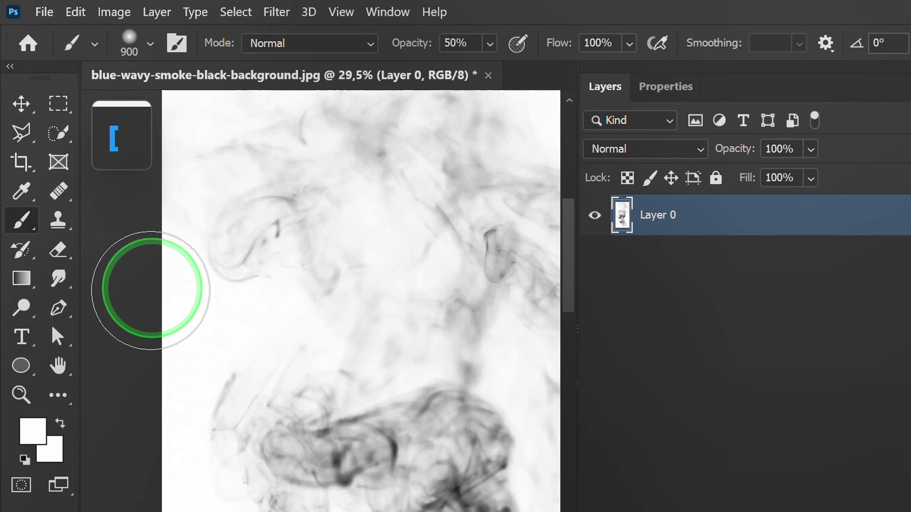
key("bracketright")
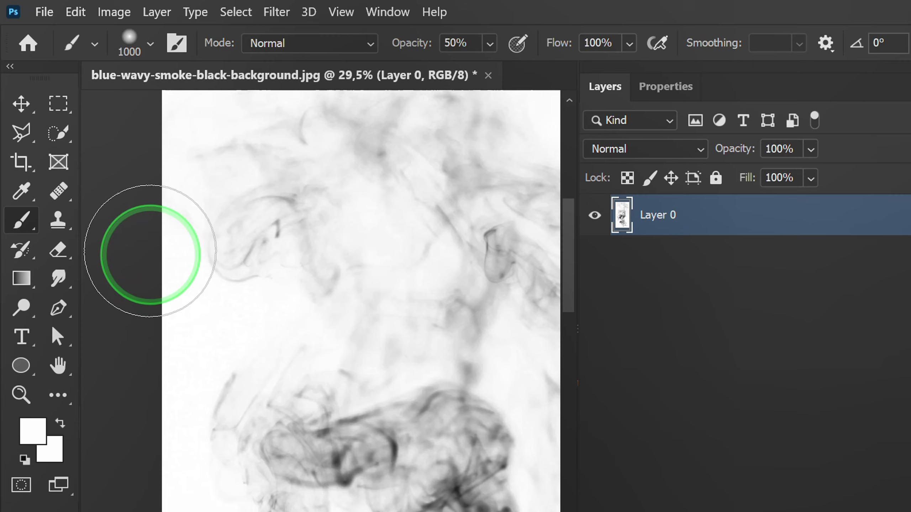
scroll(153, 240, "down", 2)
scroll(122, 234, "up", 1)
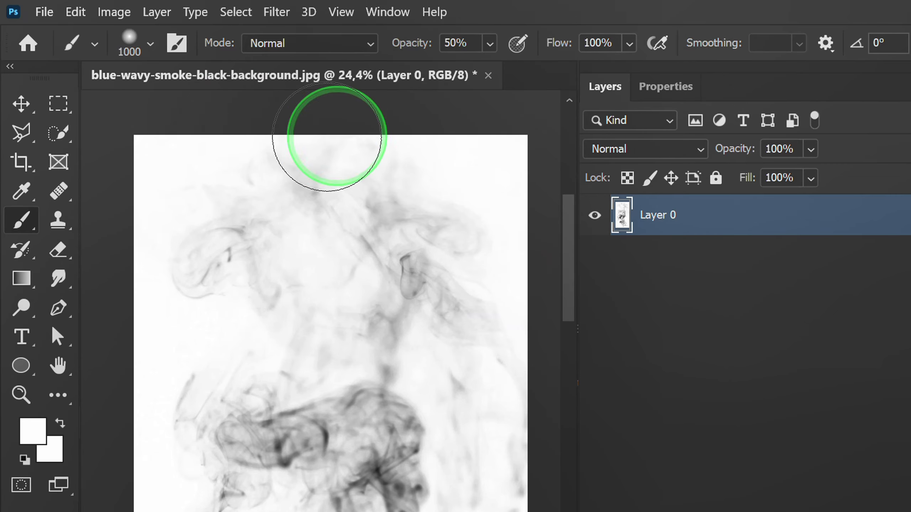
Paint white over the smoke's top, upper-right and right edge to soften the plume
mouse_move(426, 157)
left_mouse_down()
mouse_move(417, 211)
mouse_move(166, 208)
mouse_move(158, 138)
left_mouse_up()
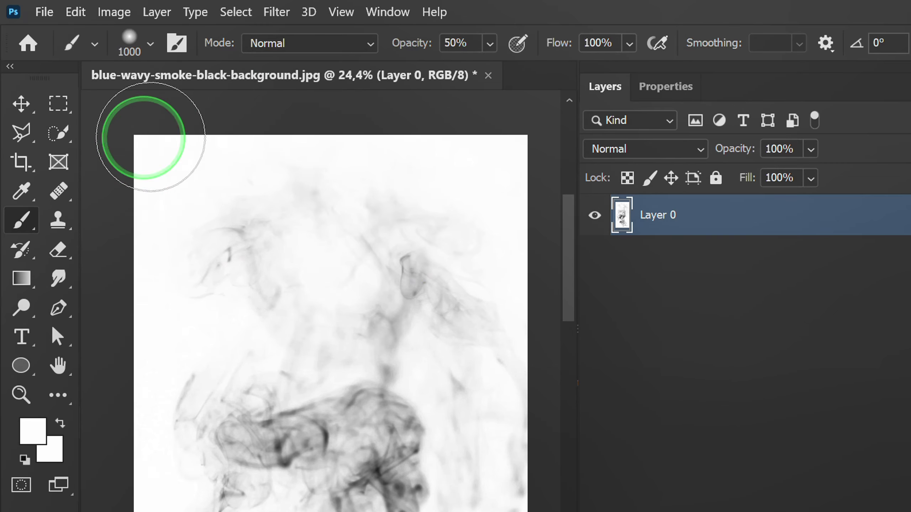
scroll(395, 168, "down", 1)
mouse_move(424, 169)
left_mouse_down()
mouse_move(443, 179)
mouse_move(481, 335)
left_mouse_up()
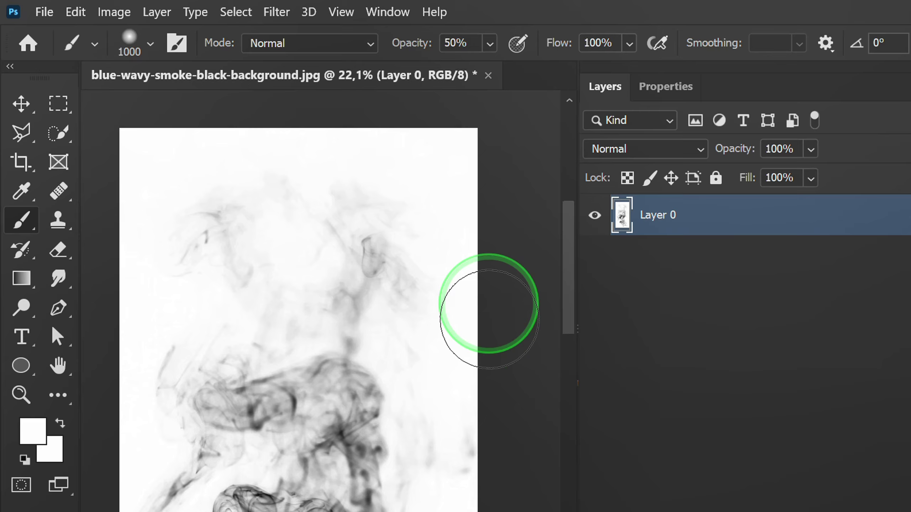
scroll(484, 285, "up", 1)
scroll(421, 209, "down", 2)
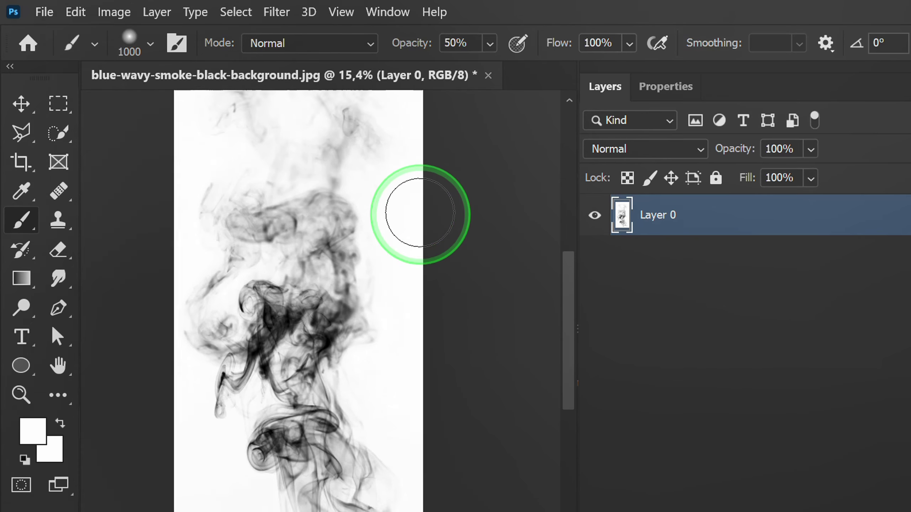
scroll(421, 210, "up", 1)
mouse_move(416, 251)
left_mouse_down()
mouse_move(386, 381)
mouse_move(421, 488)
left_mouse_up()
scroll(421, 488, "down", 1)
scroll(400, 509, "up", 1)
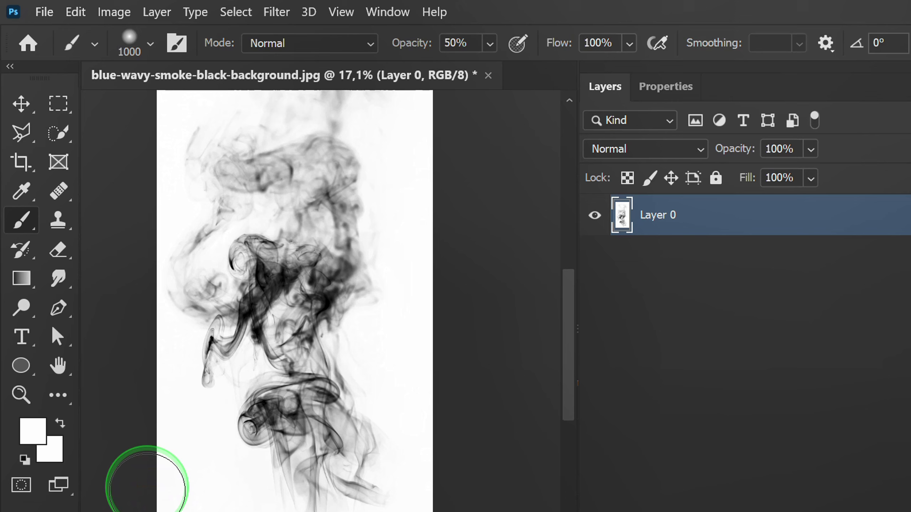
left_click(132, 315)
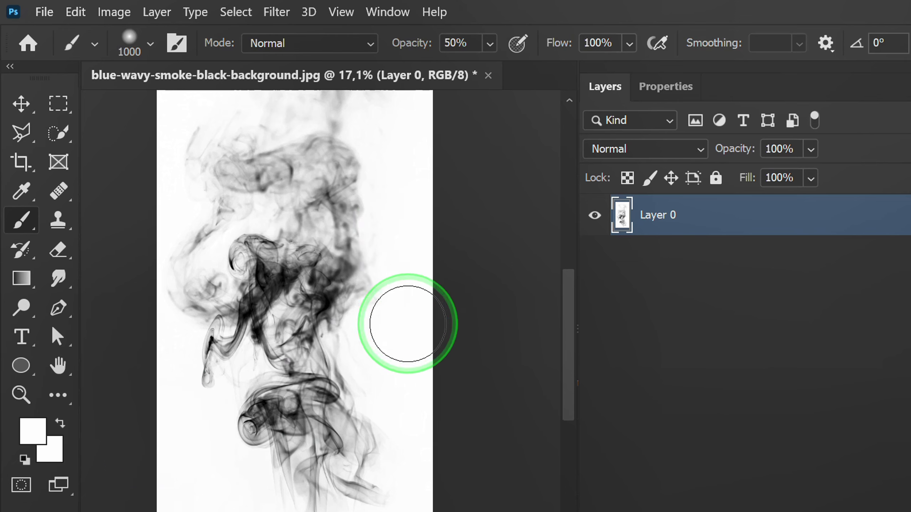
left_click(417, 189)
scroll(448, 373, "down", 4)
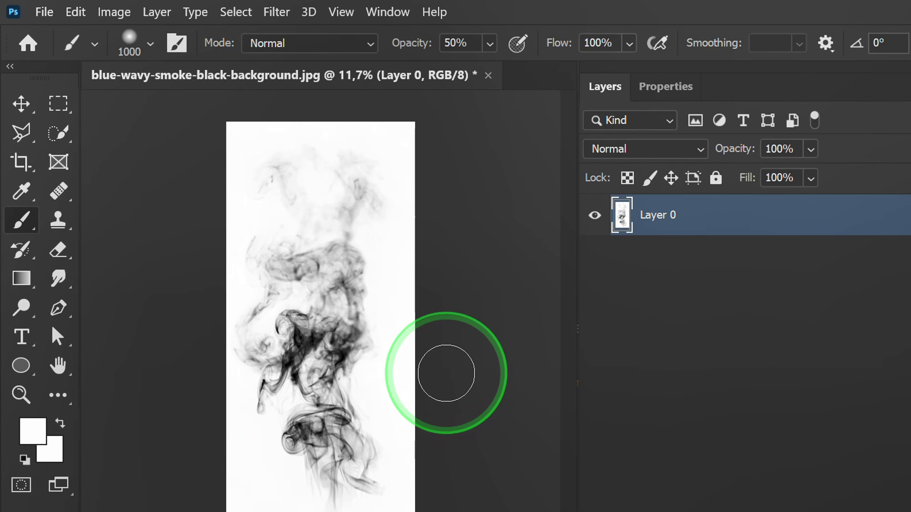
Resize the smoke image to 1000 × 2125 px with Automatic resampling
key("v")
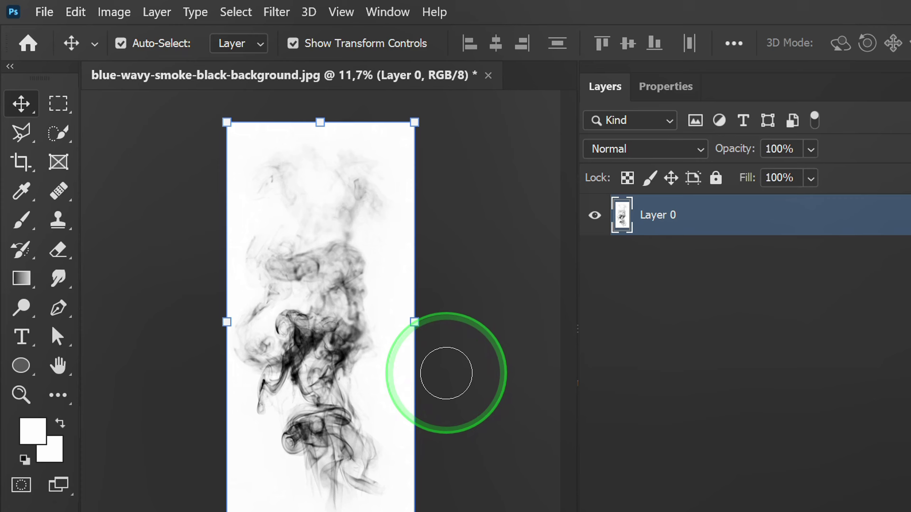
left_click(115, 12)
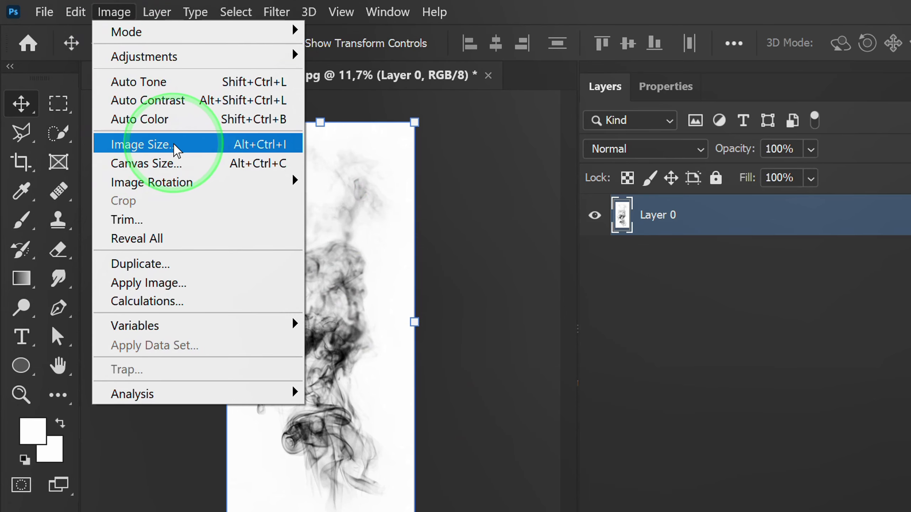
left_click(136, 145)
type("1000")
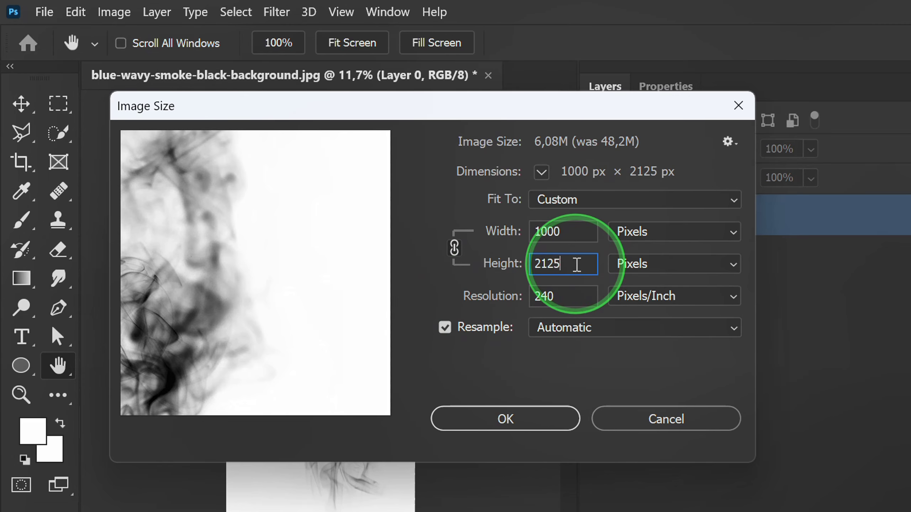
left_click(590, 336)
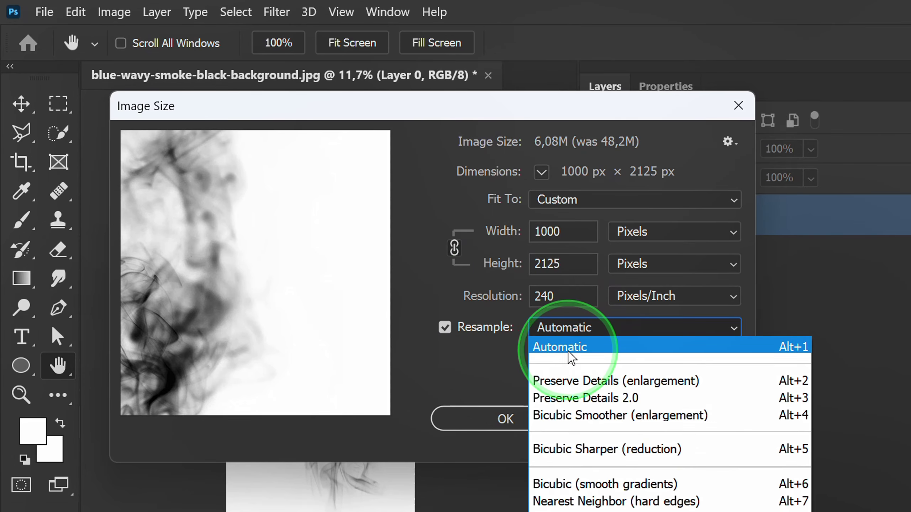
left_click(586, 350)
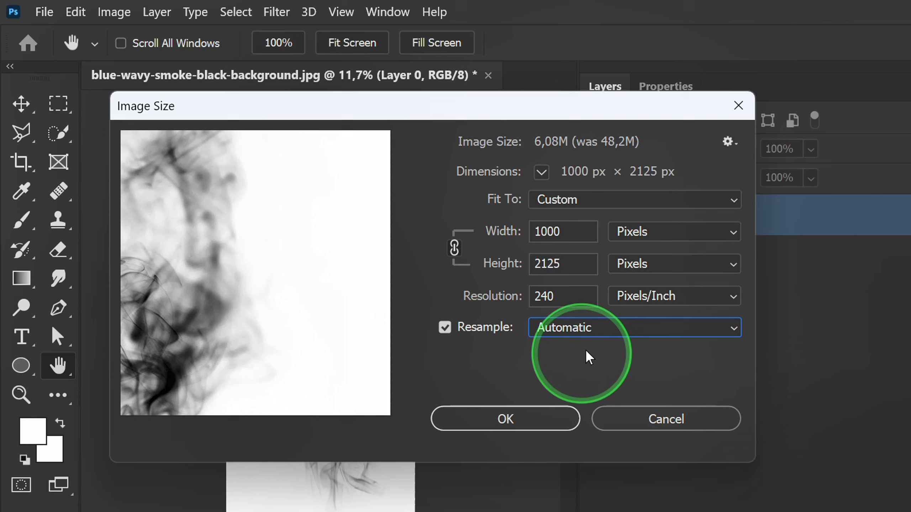
left_click(512, 421)
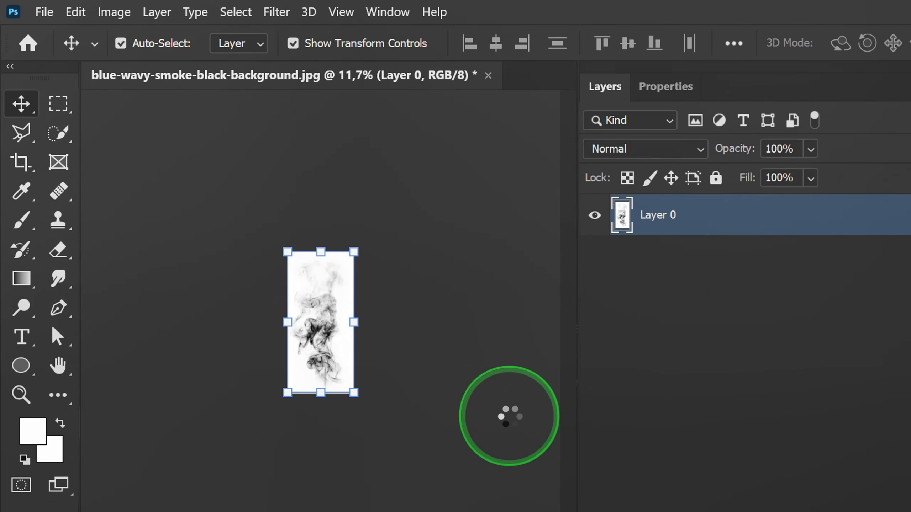
key("ctrl+1")
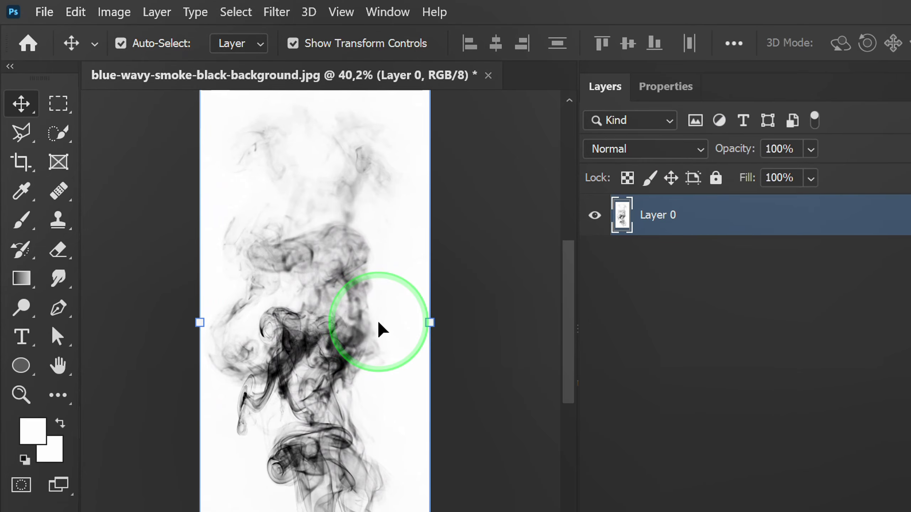
Define a brush preset from the smoke image named 'smoke brush'
left_click(75, 11)
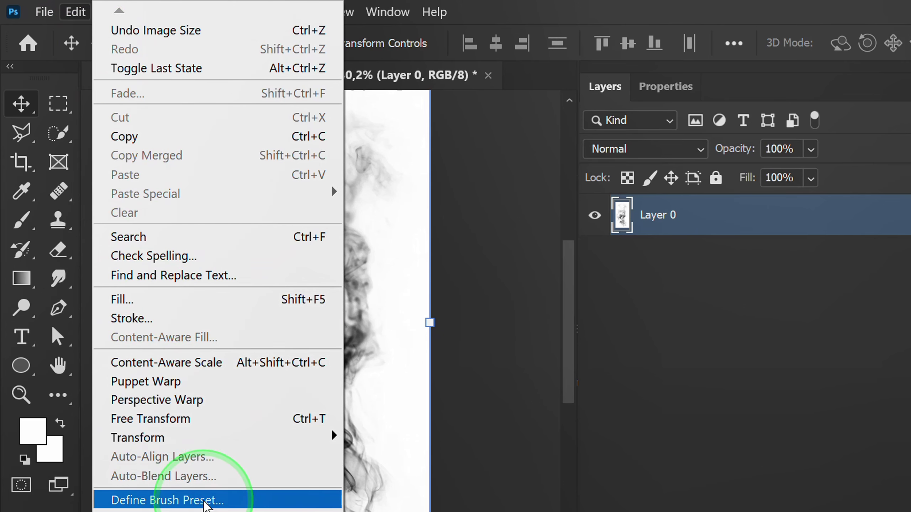
left_click(200, 501)
type("smo")
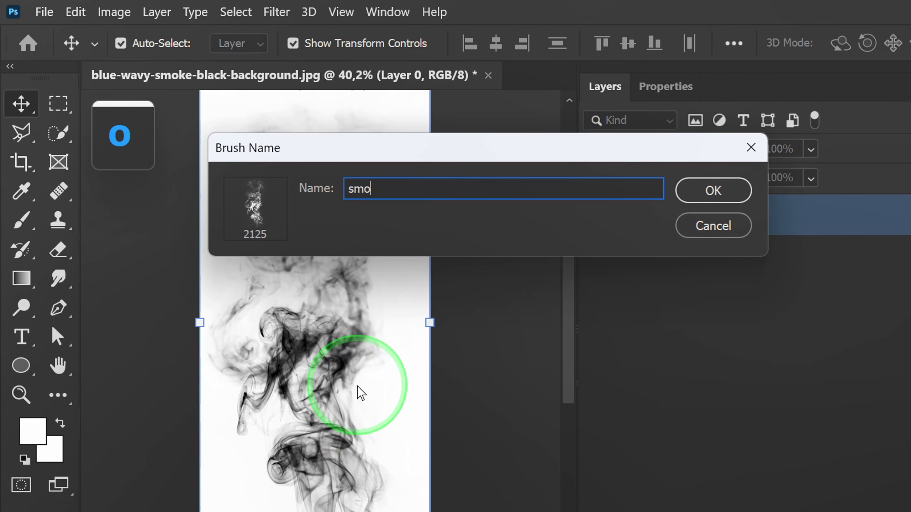
type("ke brush")
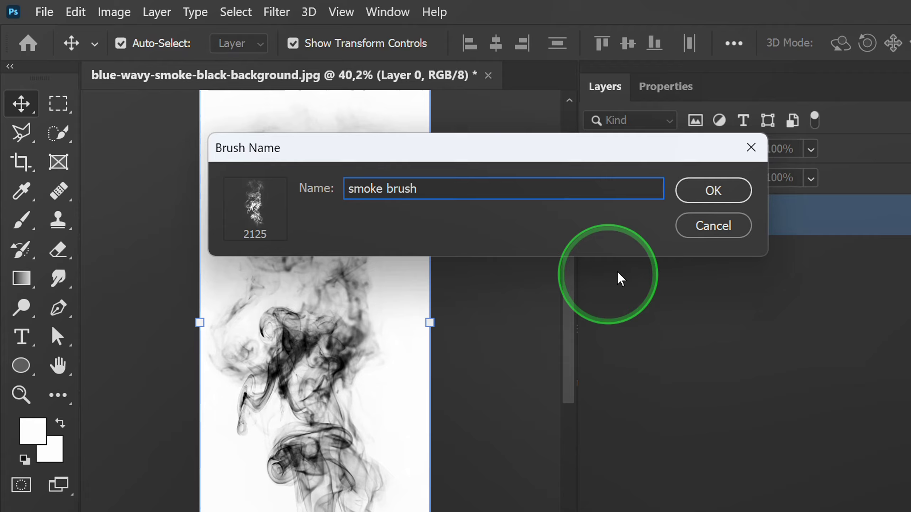
left_click(706, 191)
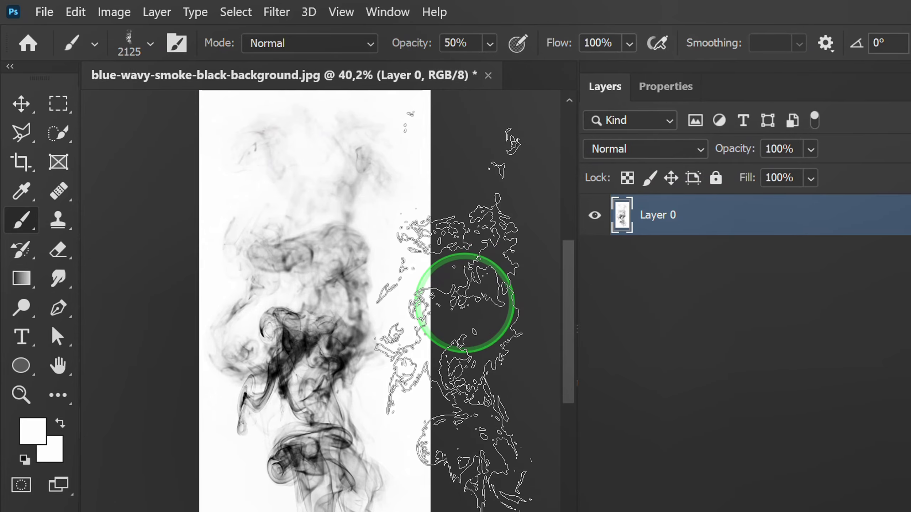
Open the corn photo debashis-rc-biswas-ZrejNf2Ex0M-unsplash.jpg from the File menu
left_click(50, 17)
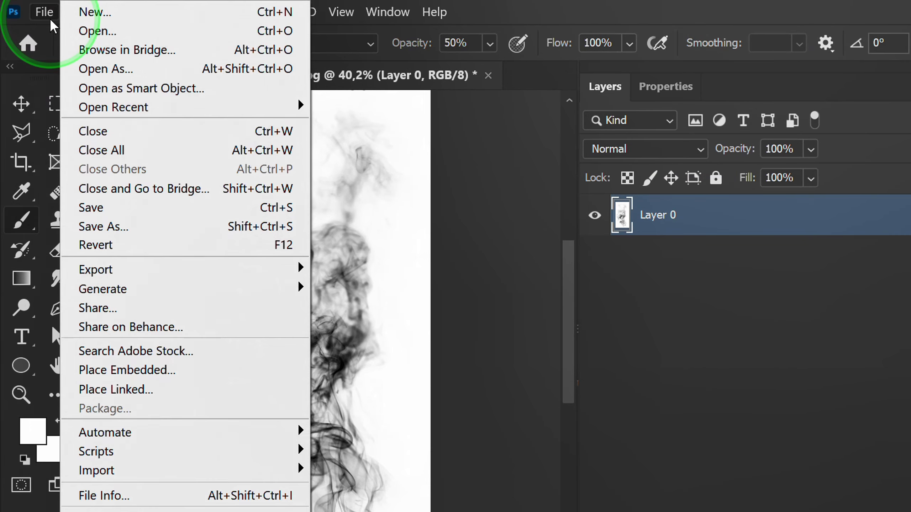
left_click(119, 31)
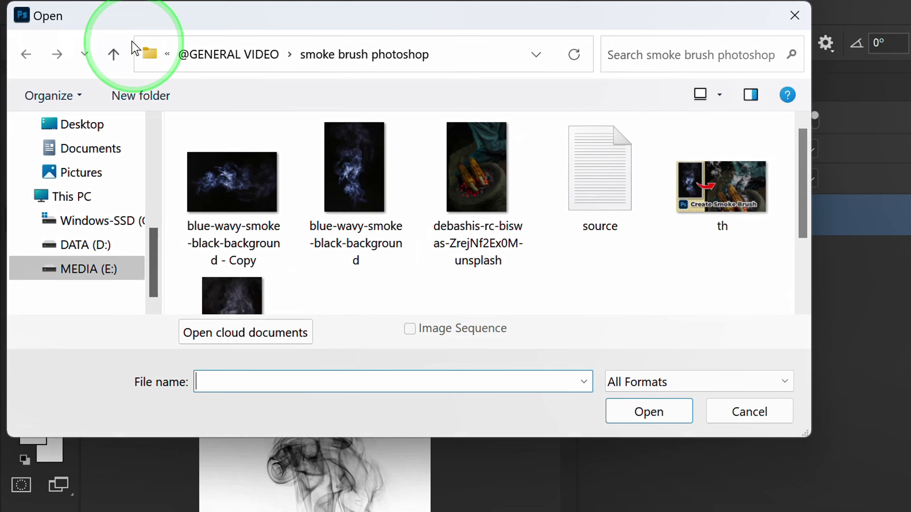
left_click(488, 212)
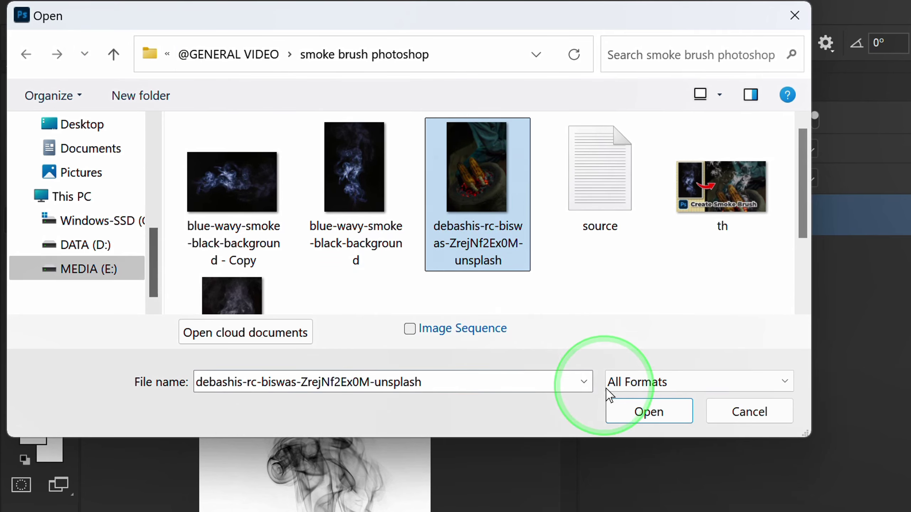
left_click(635, 410)
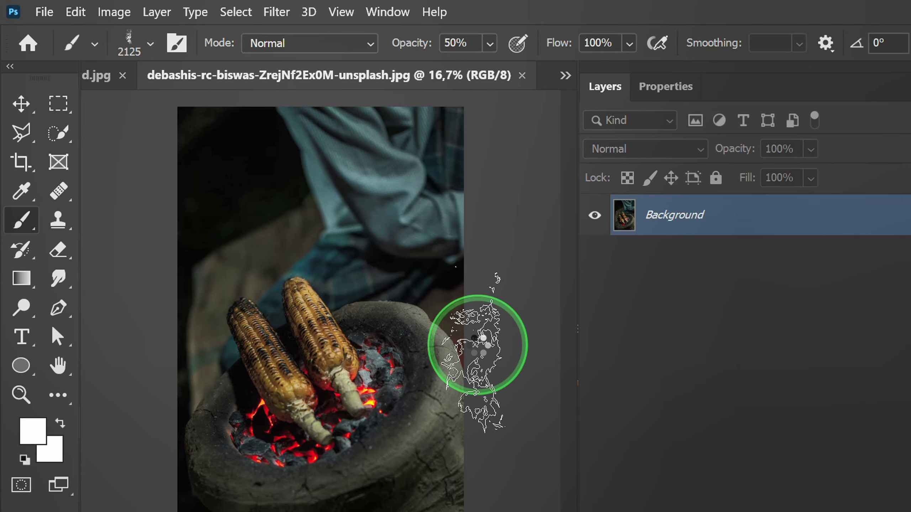
Add empty Layer 1 above the corn, keep white foreground, and enlarge the brush
left_click(841, 496)
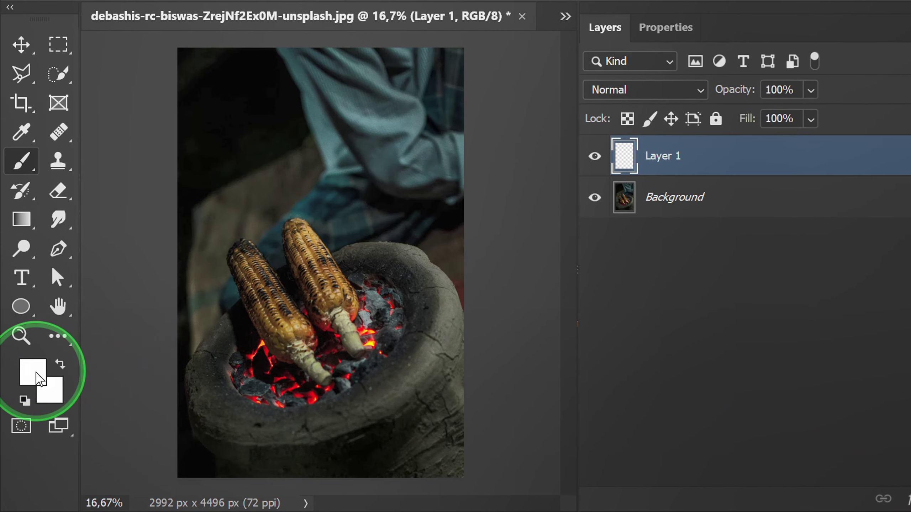
left_click(37, 374)
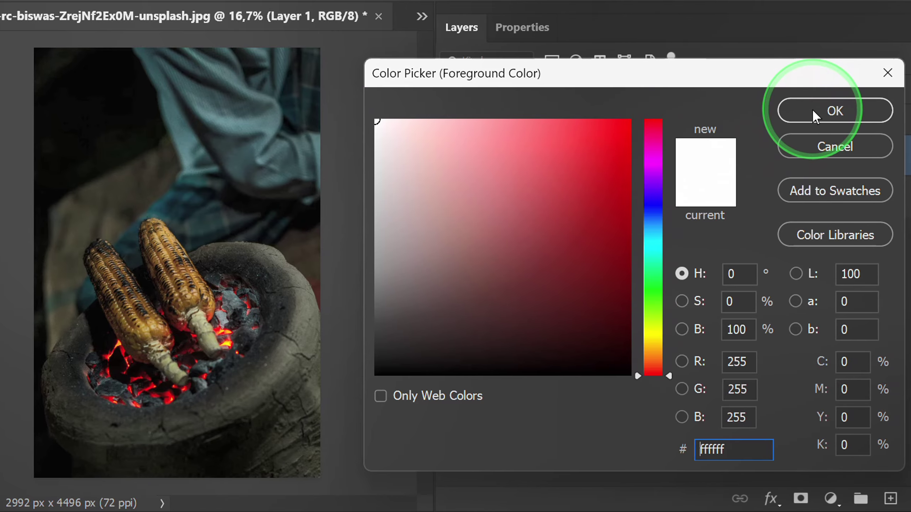
left_click(813, 109)
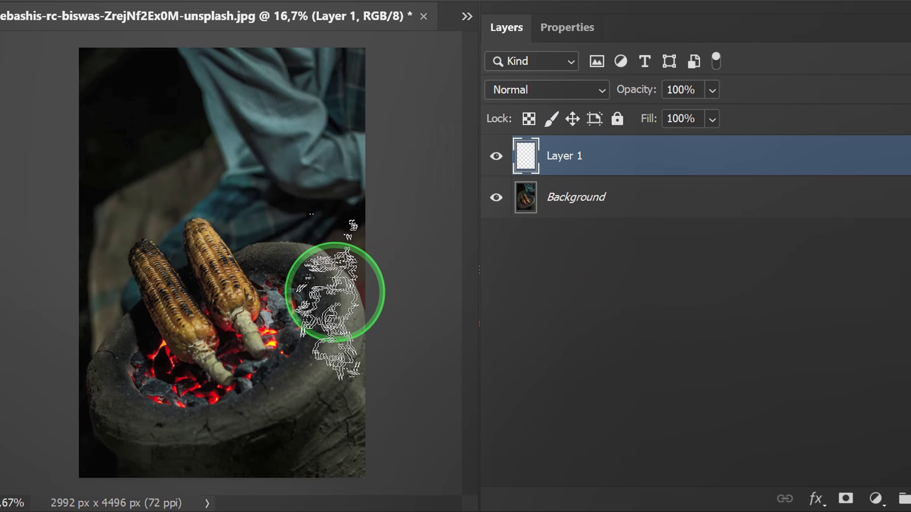
key("bracketright")
key("bracketright")
key("bracketright")
key("bracketright")
key("bracketright")
key("bracketright")
key("bracketright")
key("bracketright")
key("bracketright")
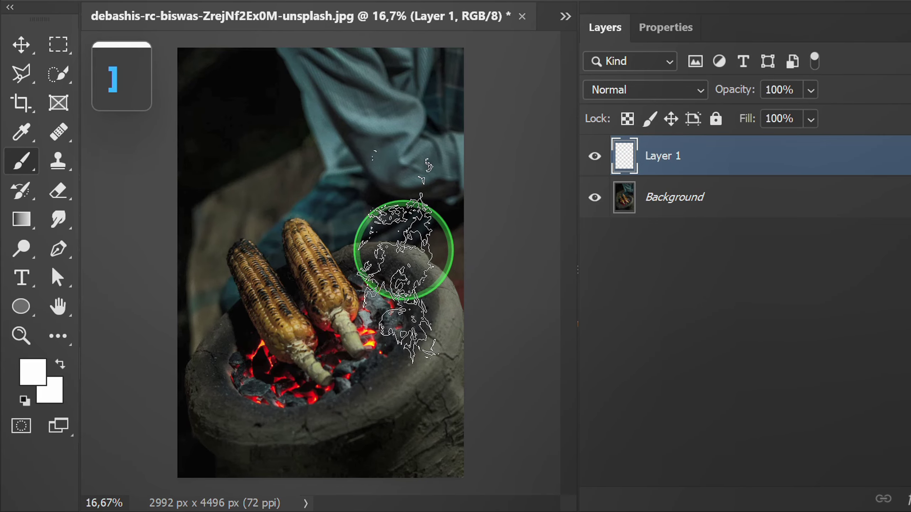
Stamp white smoke rising from the roasting corn, redoing the first stamp
scroll(393, 203, "down", 1)
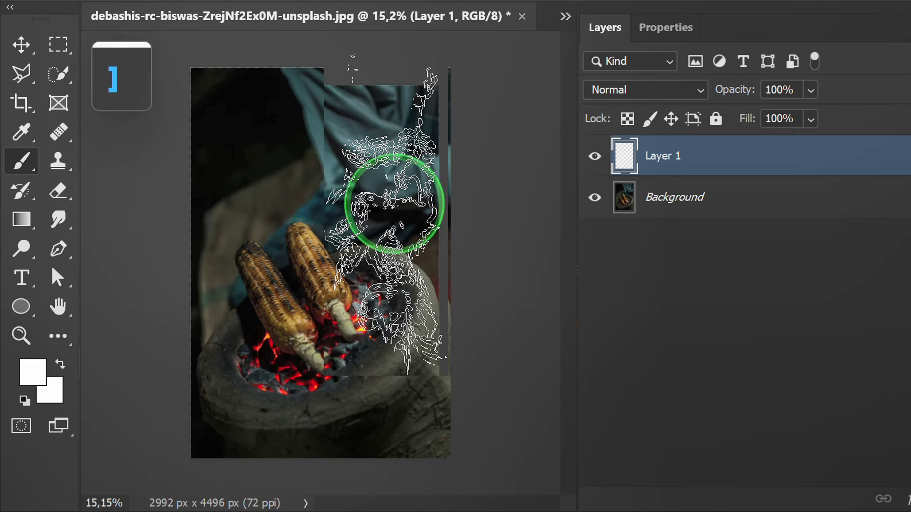
left_click(339, 170)
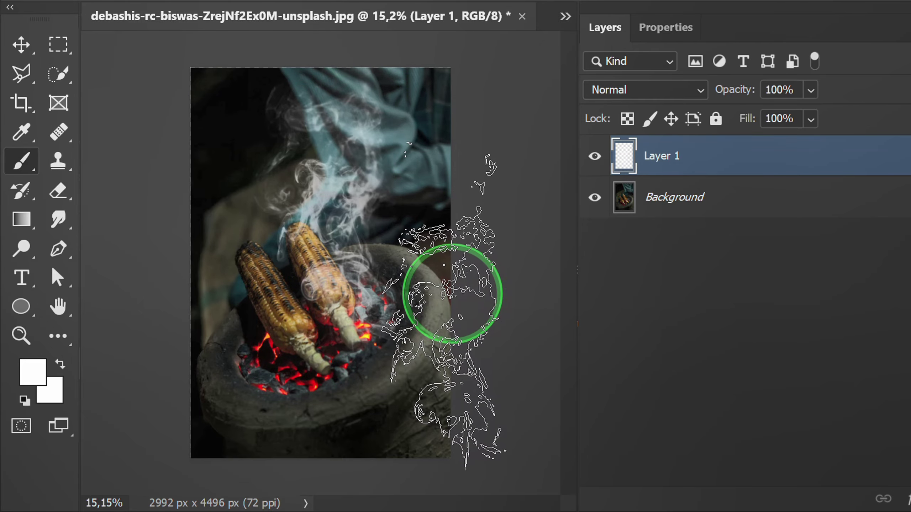
key("ctrl+z")
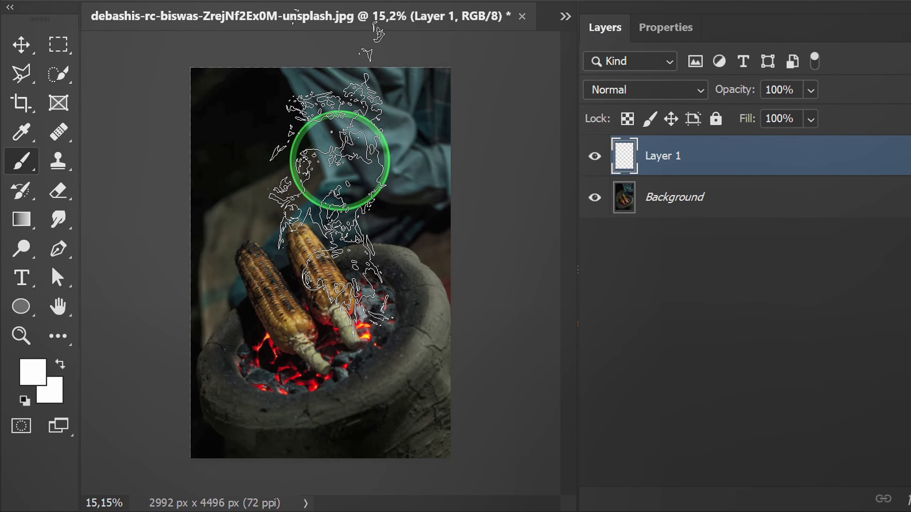
left_click(339, 160)
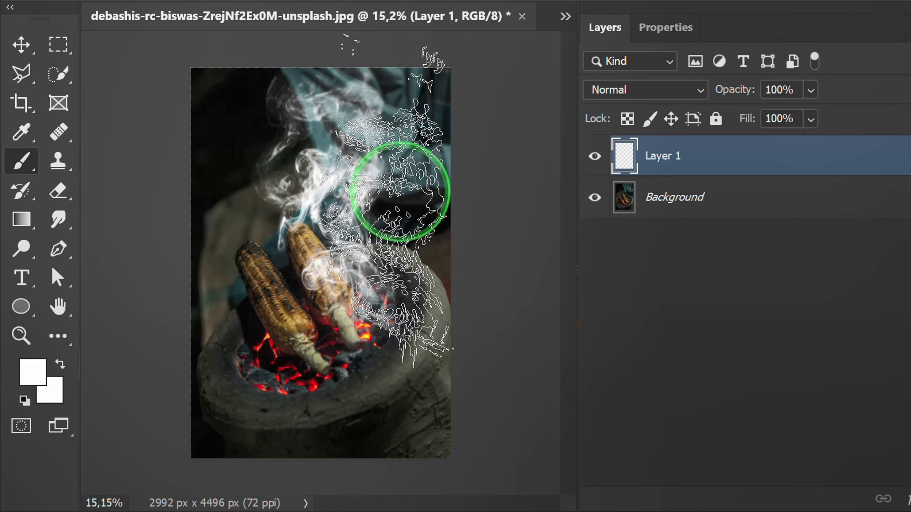
Paint smaller smoke over the left corn and coals and a puff at the upper-left
key("bracketleft")
key("bracketleft")
key("bracketleft")
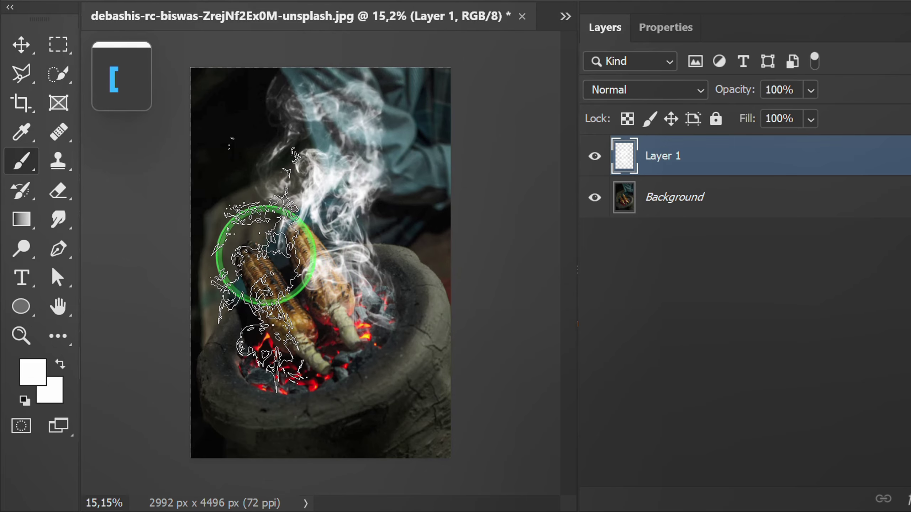
key("bracketright")
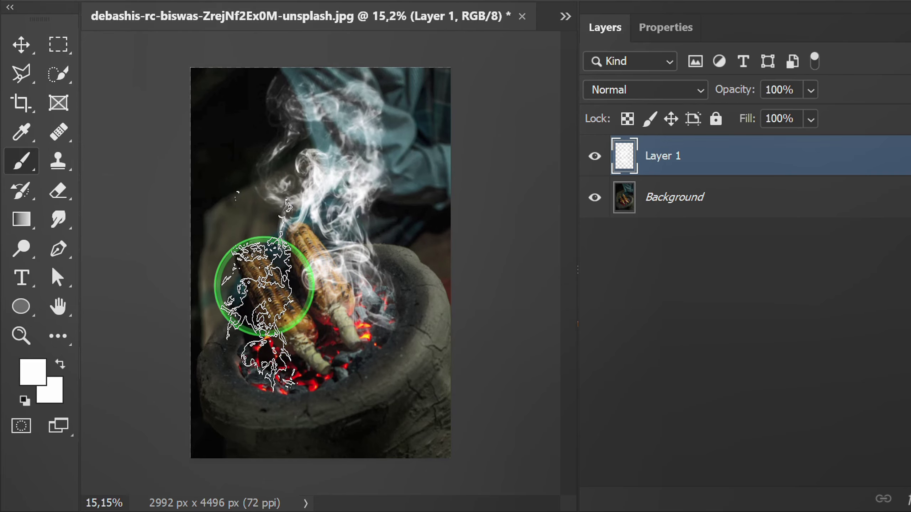
left_click(255, 295)
key("bracketleft")
left_click(242, 134)
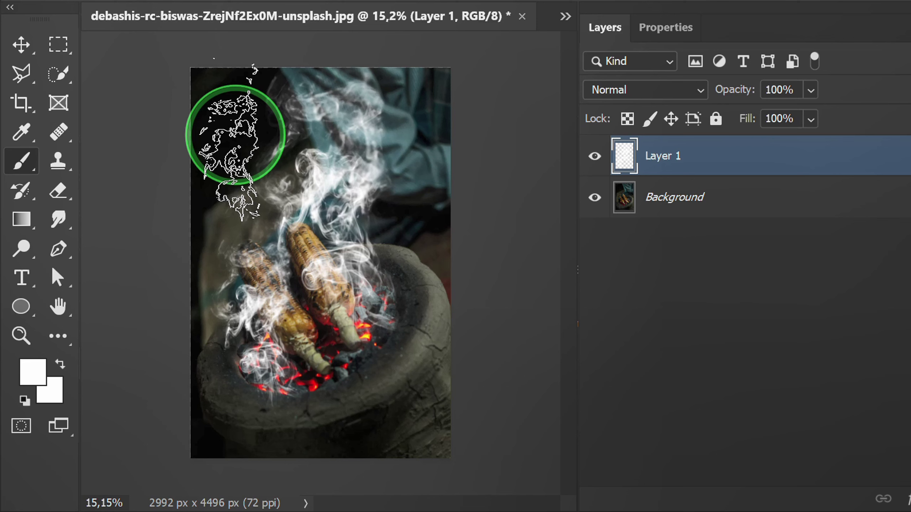
key("v")
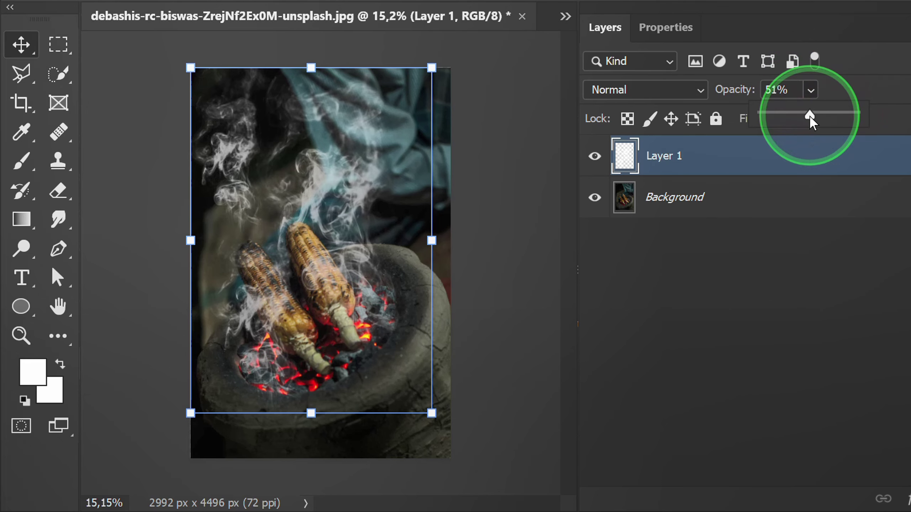
left_click_drag(809, 116, 859, 114)
left_click(650, 332)
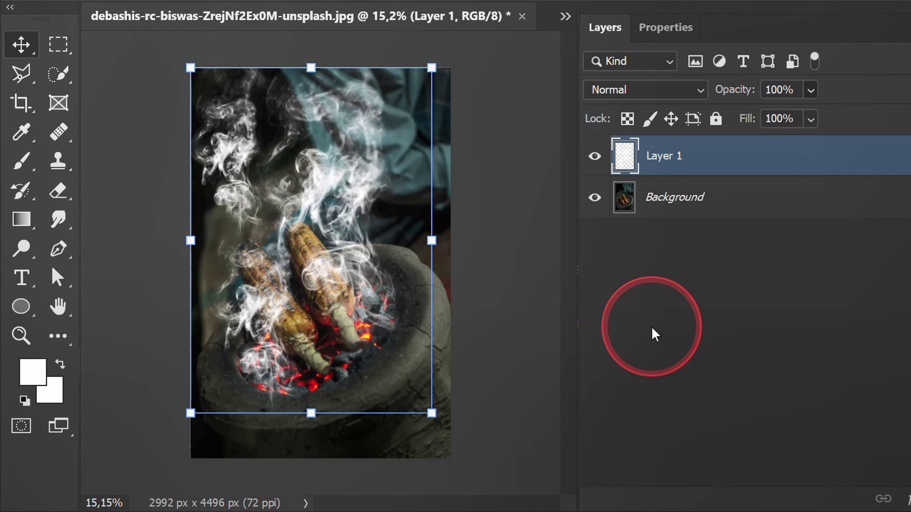
scroll(518, 316, "up", 1)
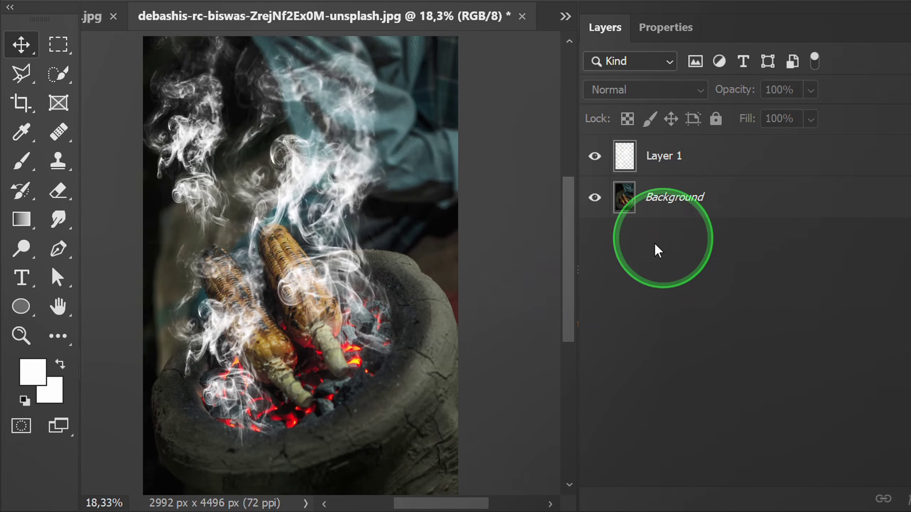
left_click(730, 163)
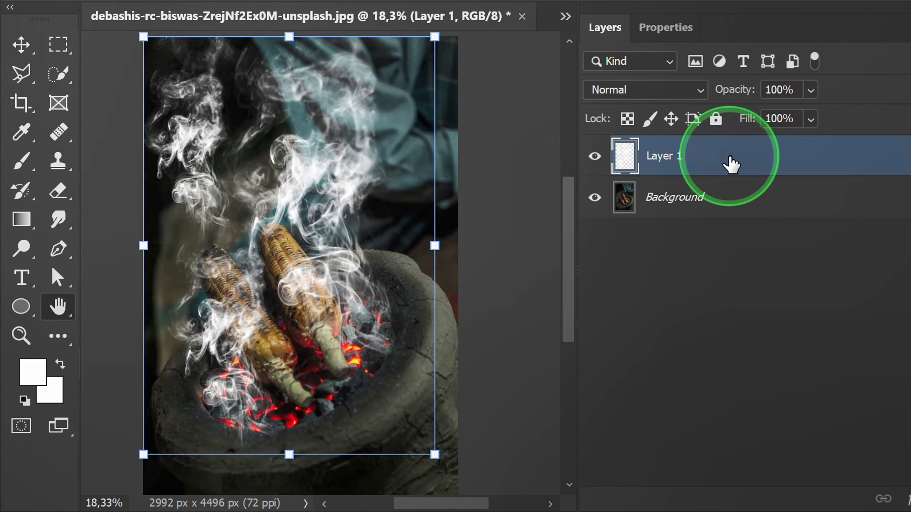
double_click(730, 163)
left_click_drag(437, 0, 584, 2)
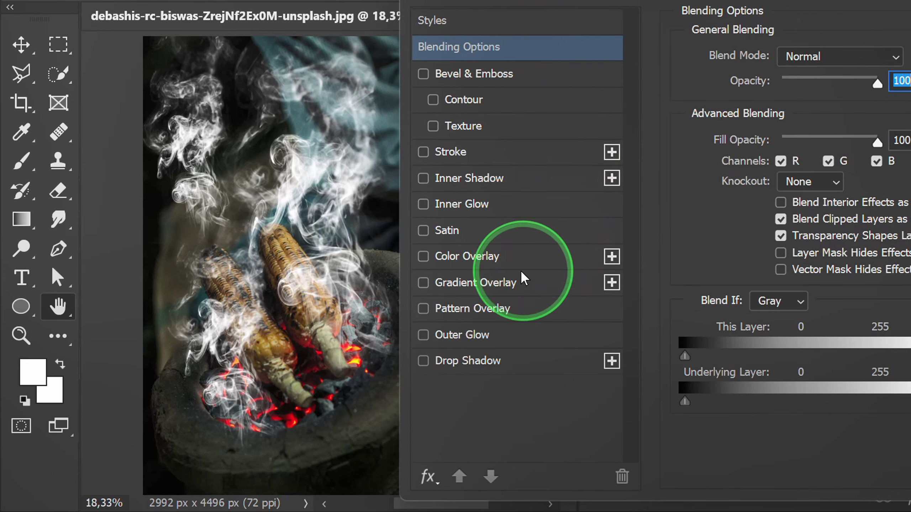
left_click(488, 257)
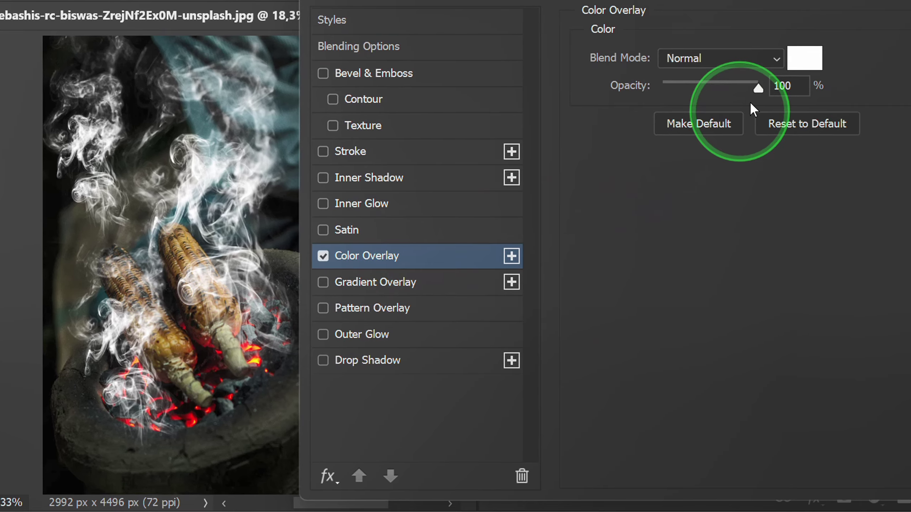
left_click(788, 59)
left_click_drag(579, 86, 471, 86)
left_click(496, 153)
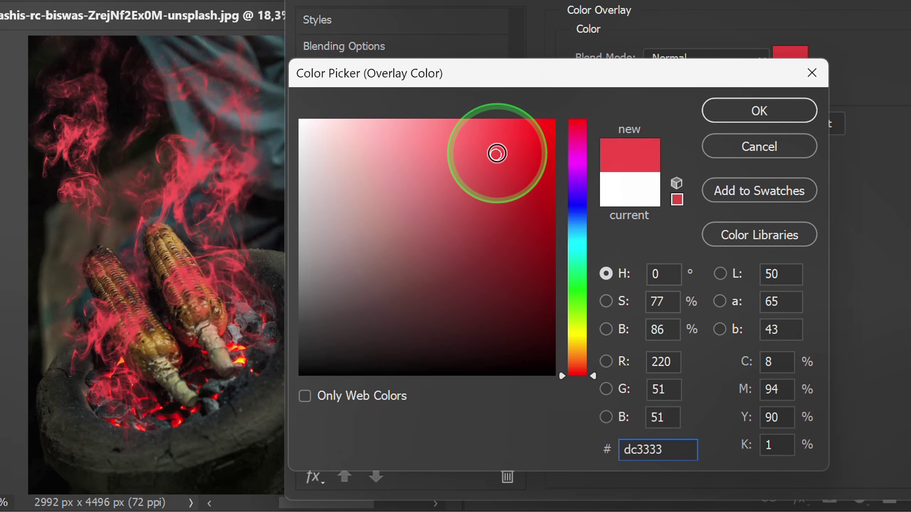
left_click_drag(496, 153, 559, 118)
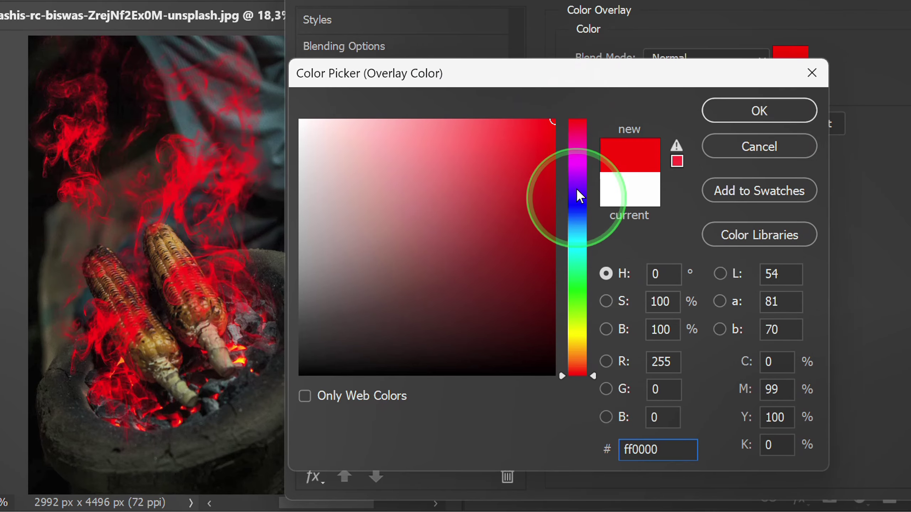
left_click_drag(592, 375, 593, 175)
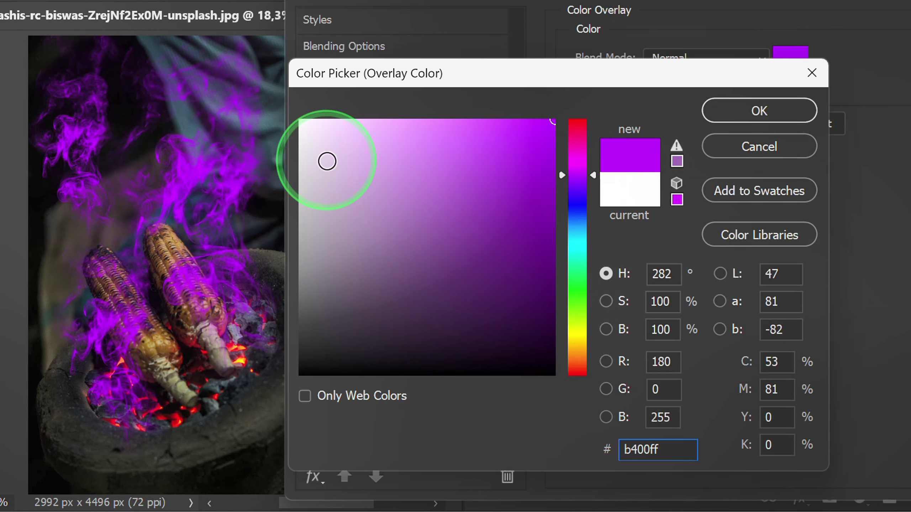
left_click_drag(326, 161, 279, 98)
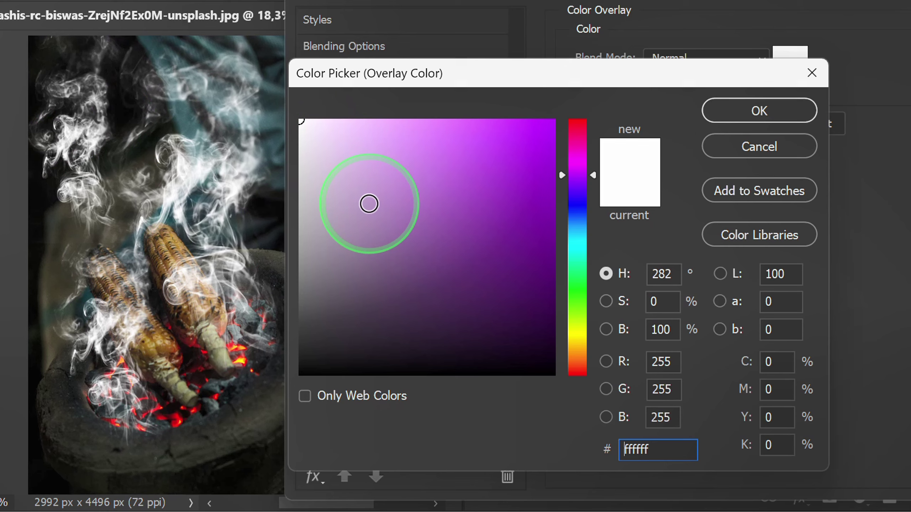
left_click(737, 113)
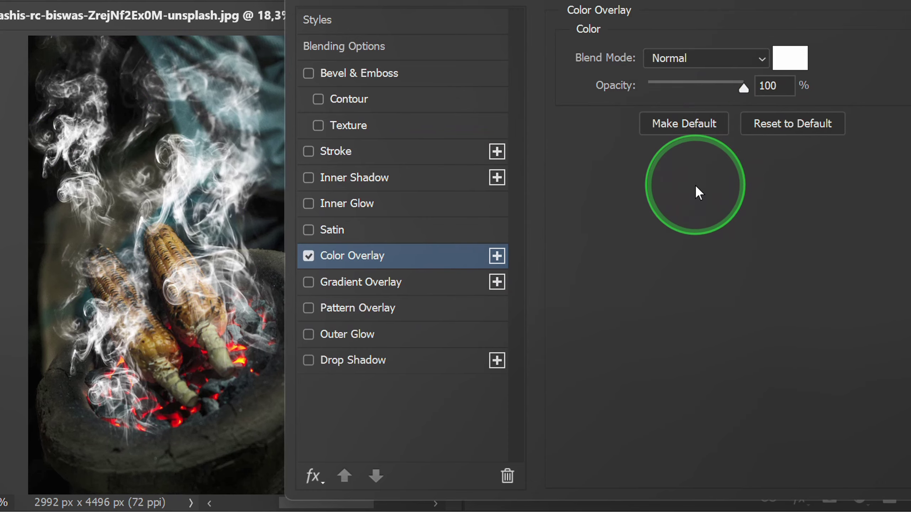
left_click_drag(721, 0, 483, 4)
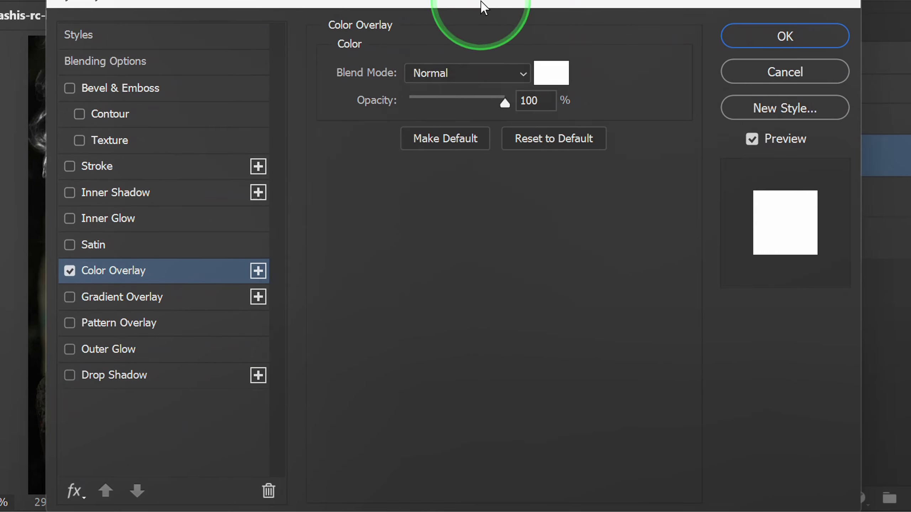
left_click(755, 76)
key("ctrl+t")
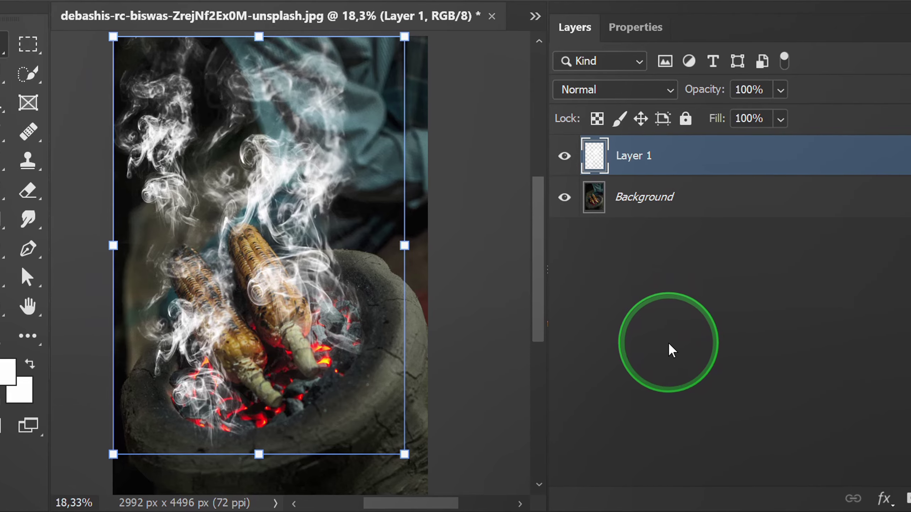
Select Layer 1 and set up the standard Eraser Tool with 0% hardness
left_click(670, 328)
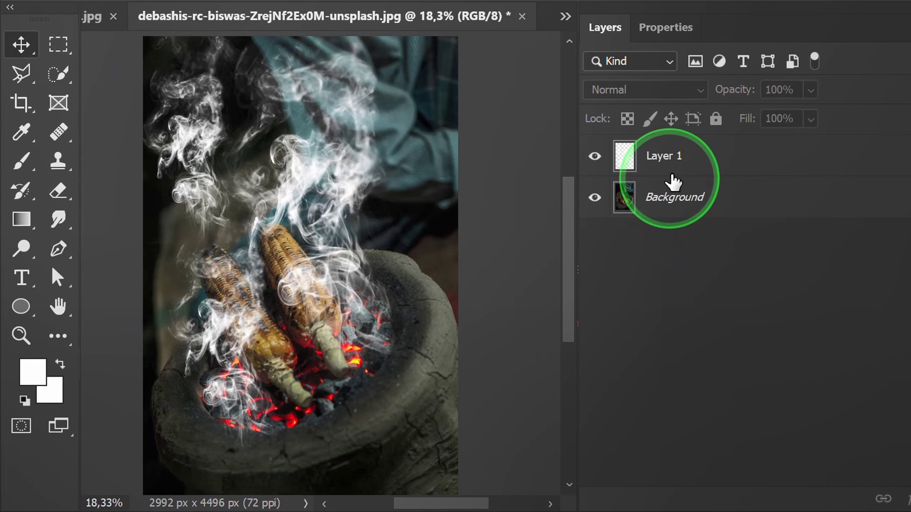
left_click(672, 178)
left_click(58, 190)
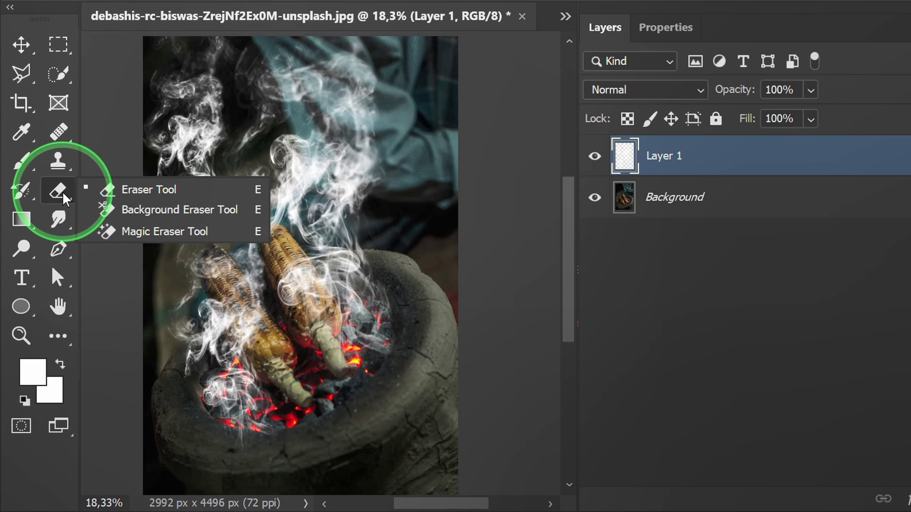
left_click(145, 191)
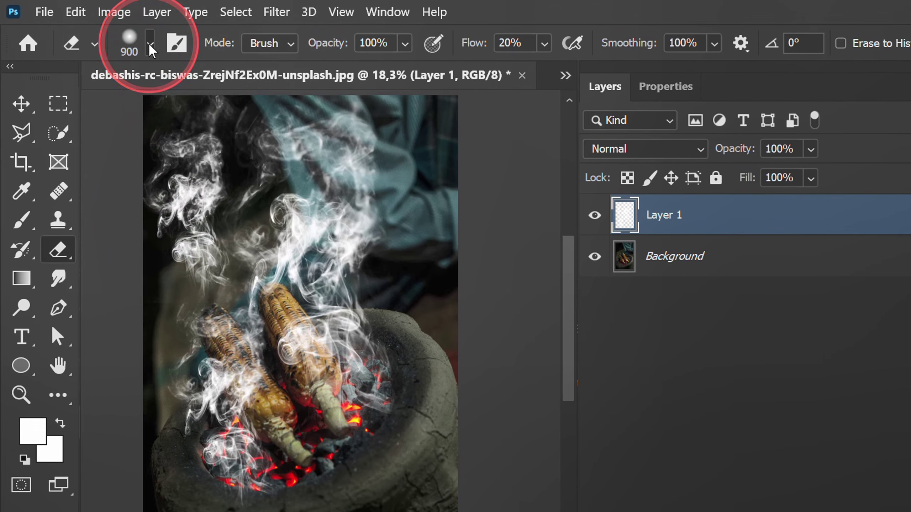
left_click(150, 47)
mouse_move(122, 132)
left_mouse_down()
mouse_move(116, 159)
mouse_move(119, 127)
left_mouse_up()
left_click(130, 43)
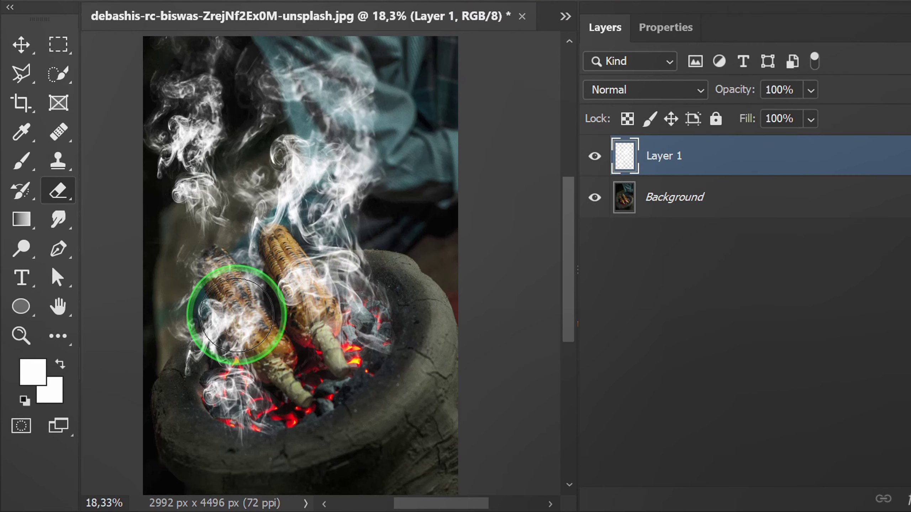
Shrink the soft eraser and erase the smoke over the left and right corn cobs
scroll(223, 319, "up", 2)
key("bracketleft")
key("bracketleft")
key("bracketleft")
key("bracketleft")
key("bracketleft")
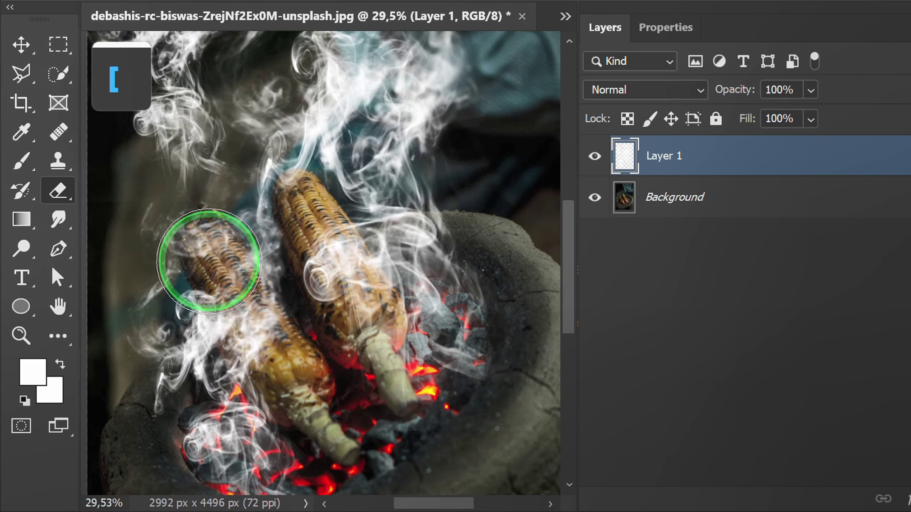
mouse_move(209, 254)
left_mouse_down()
mouse_move(189, 230)
mouse_move(250, 319)
left_mouse_up()
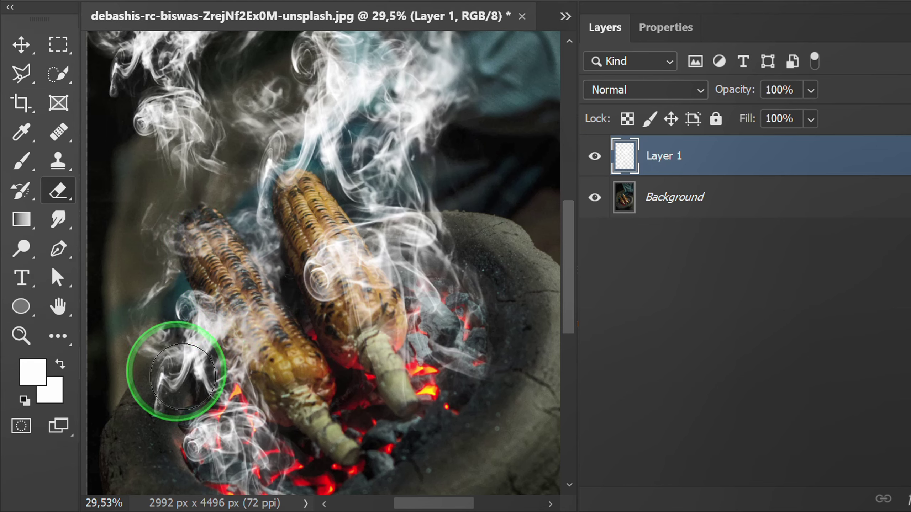
mouse_move(355, 284)
left_mouse_down()
mouse_move(374, 304)
mouse_move(278, 173)
mouse_move(297, 201)
left_mouse_up()
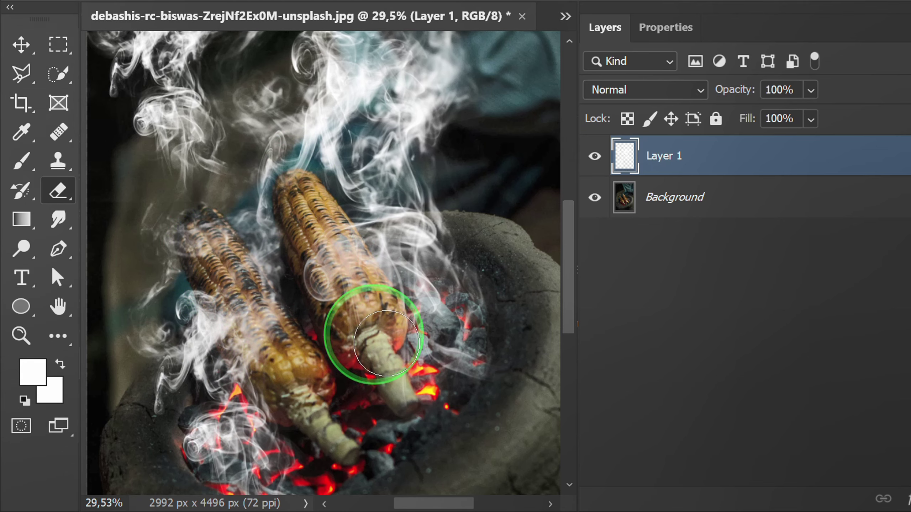
mouse_move(294, 290)
left_mouse_down()
mouse_move(378, 367)
mouse_move(325, 285)
mouse_move(264, 346)
mouse_move(256, 324)
mouse_move(210, 301)
mouse_move(223, 349)
mouse_move(274, 305)
left_mouse_up()
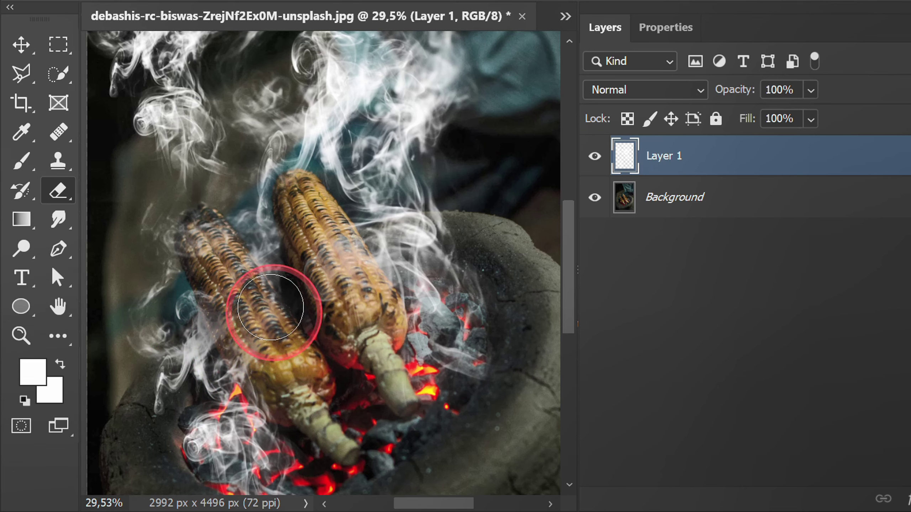
scroll(354, 270, "down", 1)
scroll(354, 271, "down", 2)
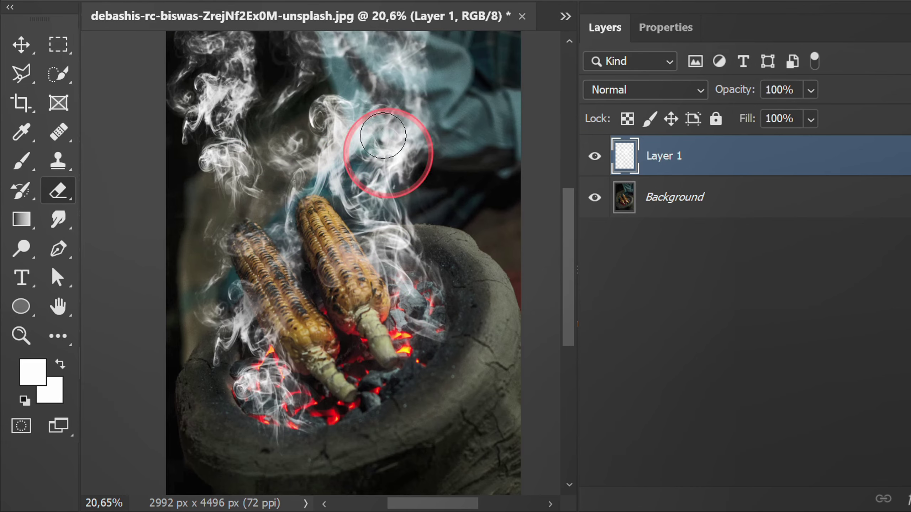
scroll(328, 382, "down", 2)
key("v")
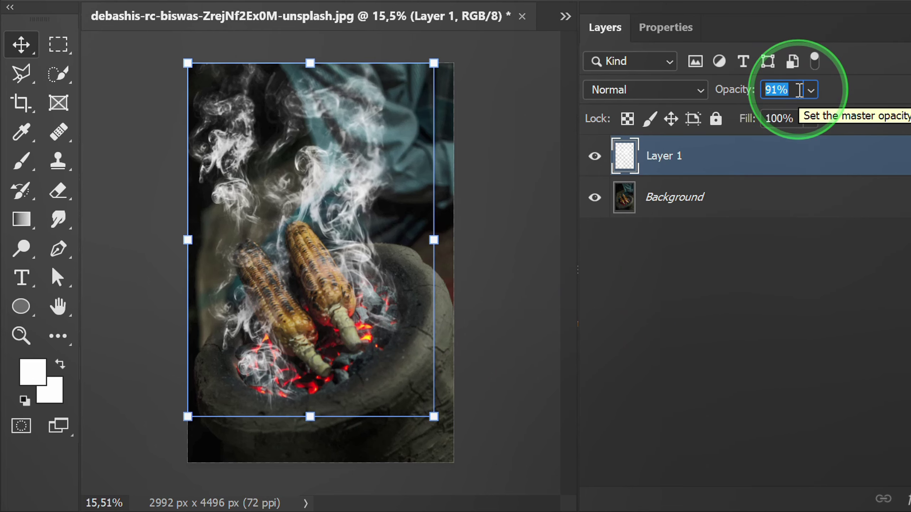
Lower Layer 1's opacity to about 90%, deselect it, and recentre the photo in view
key("Down")
left_click(666, 310)
scroll(428, 283, "up", 1)
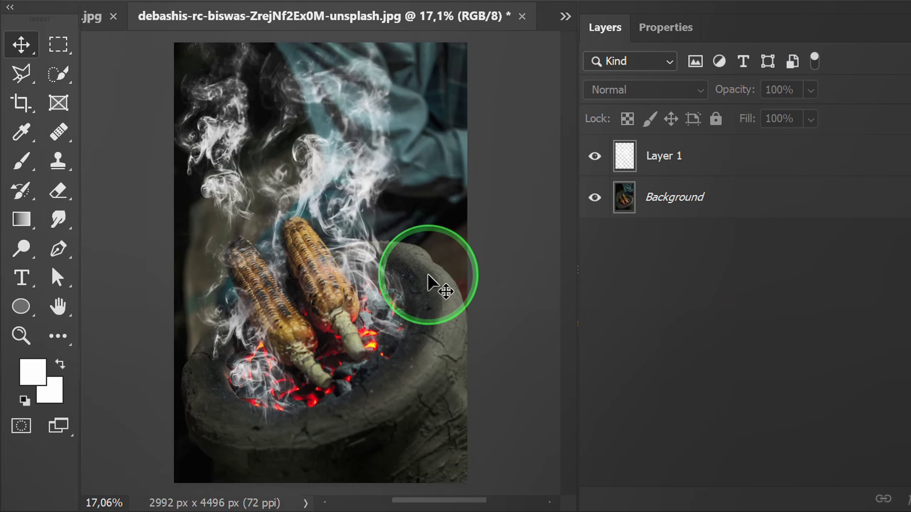
scroll(428, 284, "up", 1)
key("space")
left_click_drag(433, 274, 449, 285)
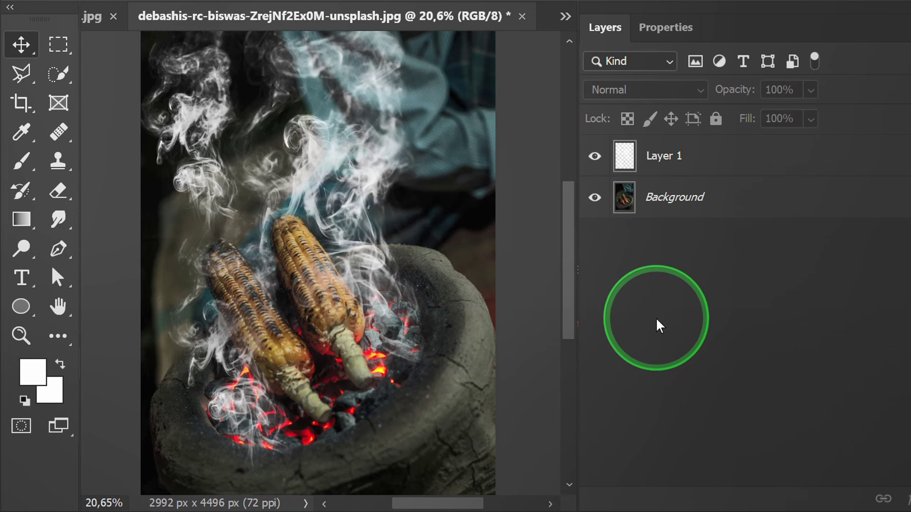